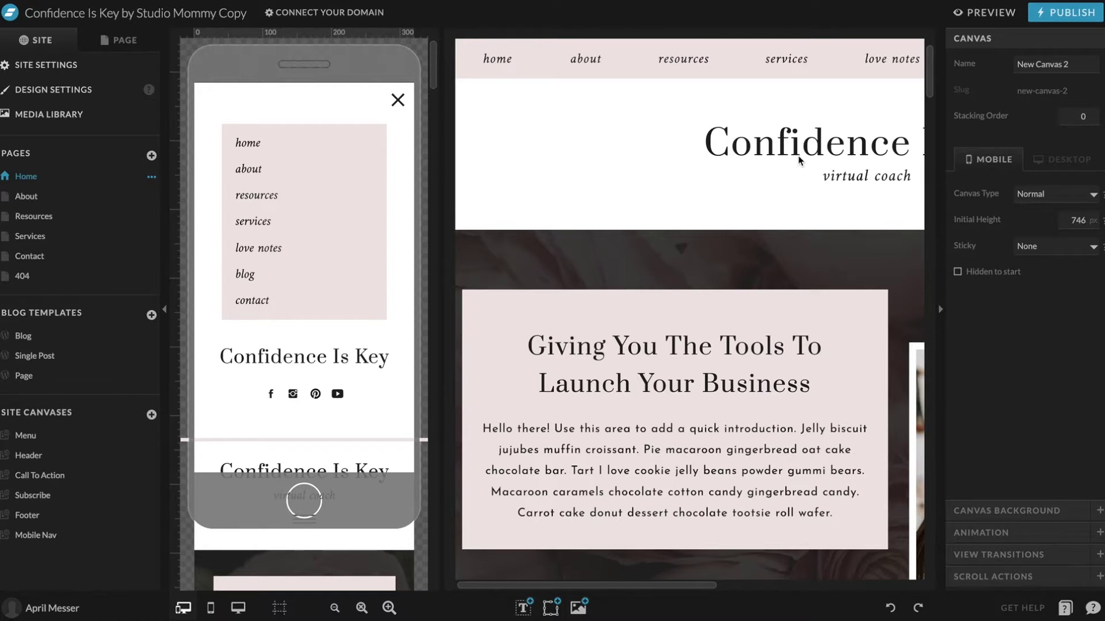
- Show only the desktop layout, zoom out two steps, and select the 'Giving You The Tools' heading
scroll(771, 199, "right", 3)
scroll(771, 199, "right", 2)
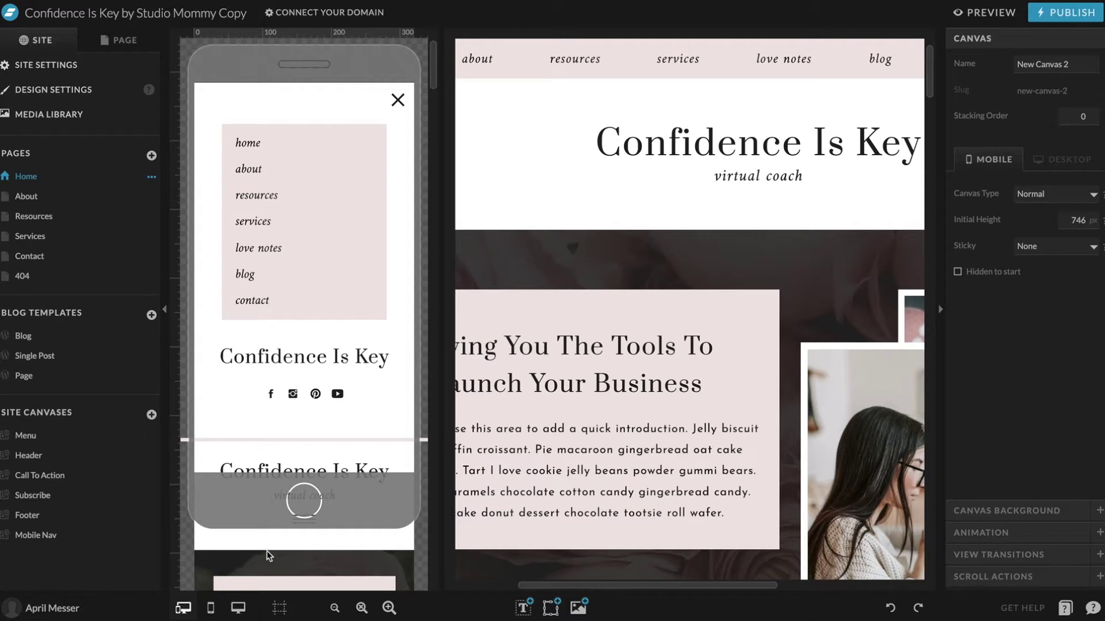
left_click(239, 608)
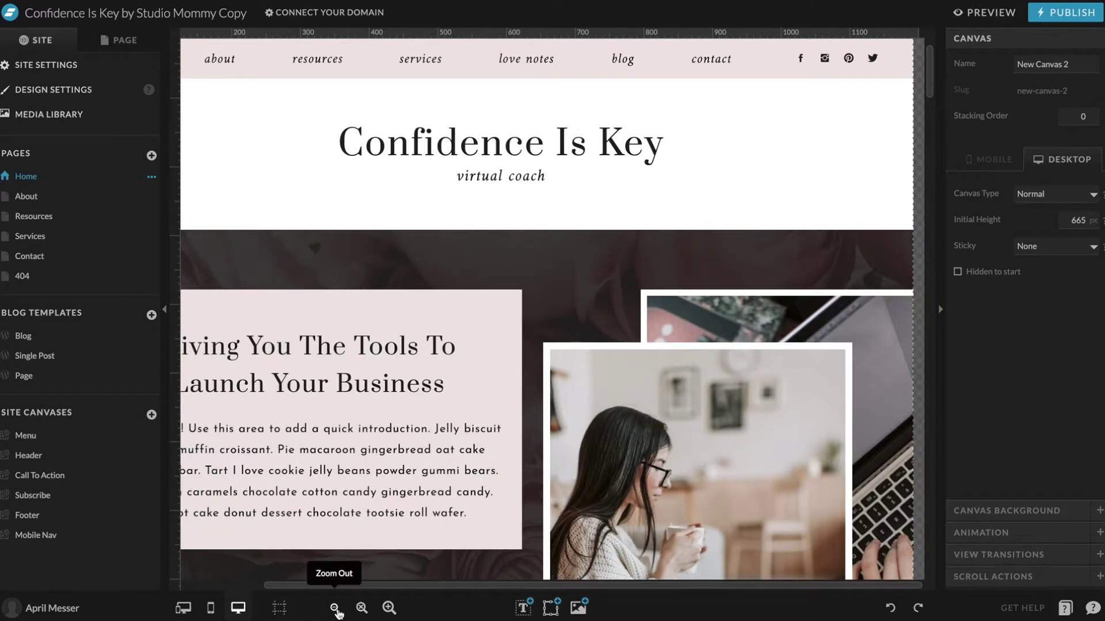
left_click(336, 610)
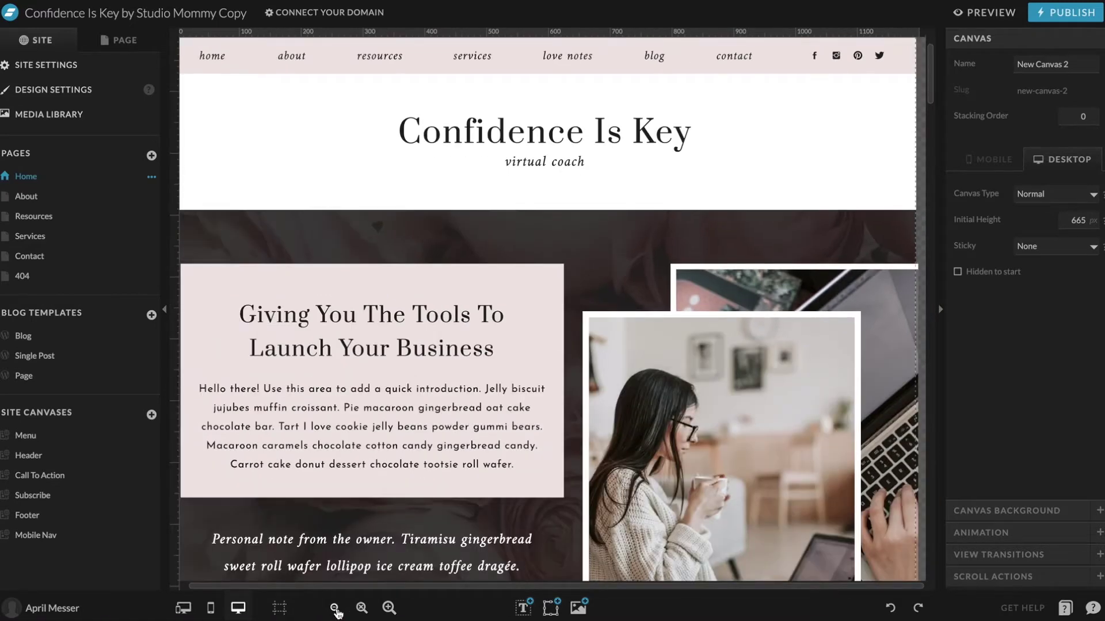
left_click(335, 609)
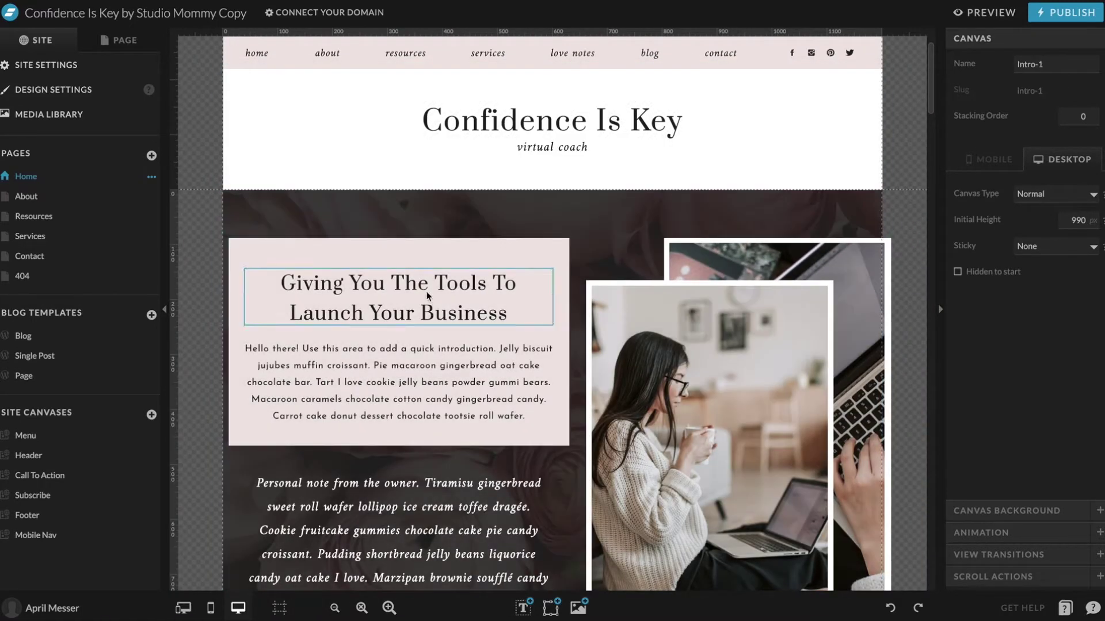
left_click(427, 293)
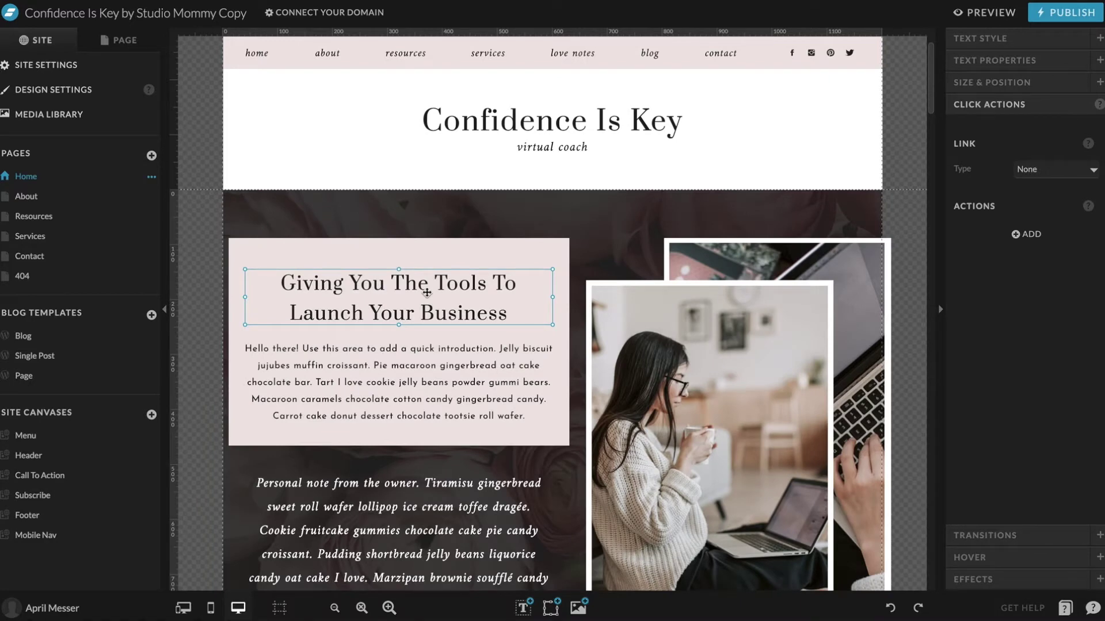
- Replace the 'Giving You The Tools' heading text with 'Hi! Welcome to my site!!'
double_click(427, 293)
left_click_drag(282, 282, 544, 341)
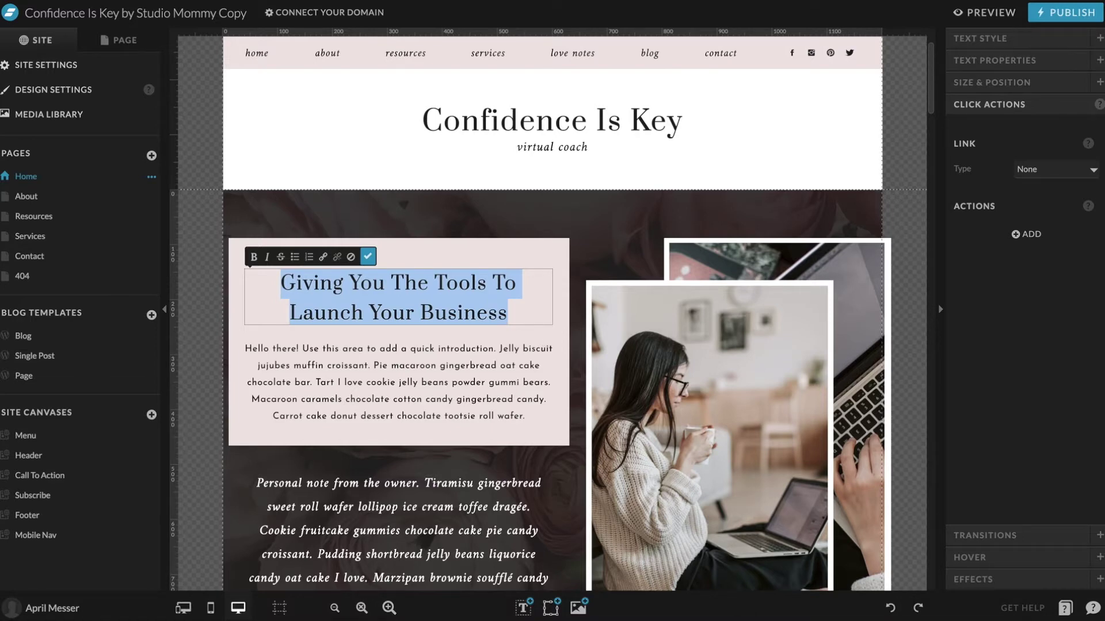
type("Hi! this")
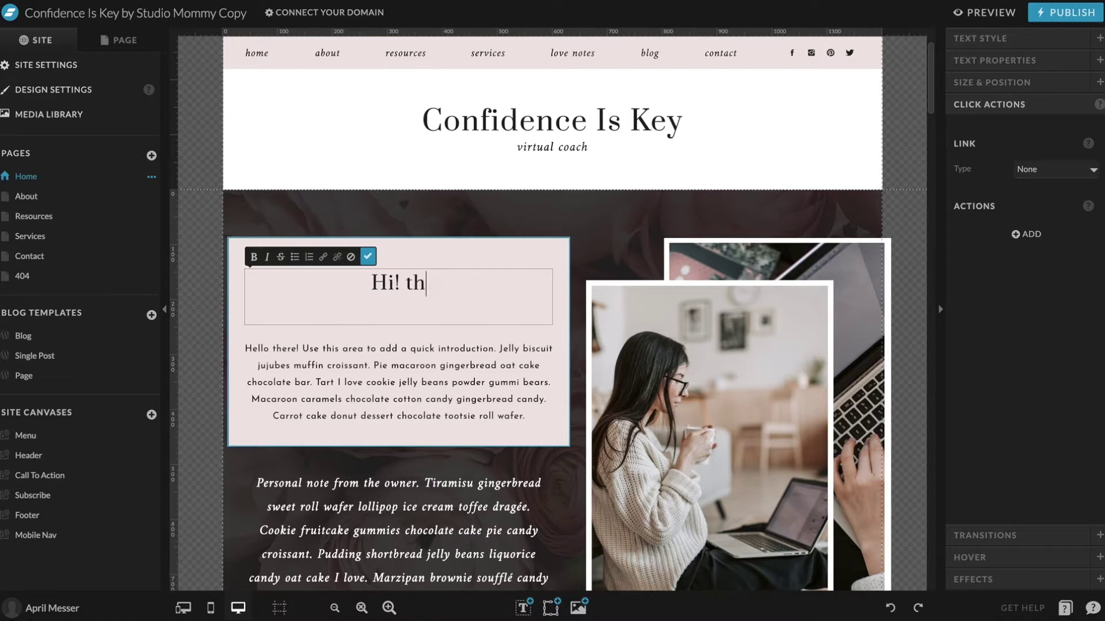
key("BackSpace")
key("BackSpace")
key("BackSpace")
key("BackSpace")
type("Welcome O")
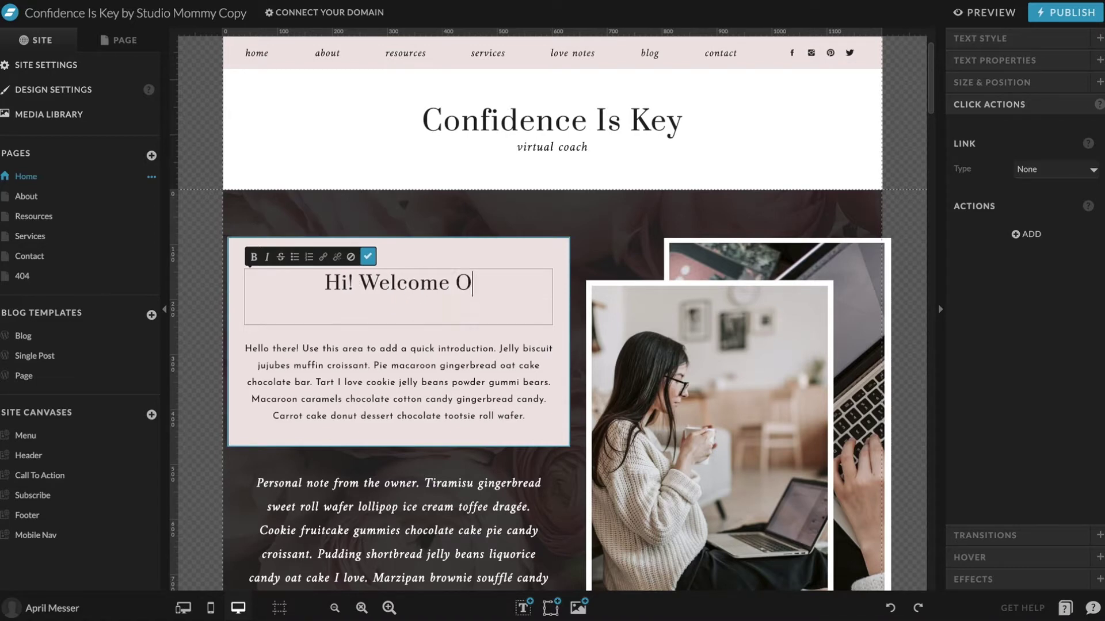
key("BackSpace")
type("to my site!!")
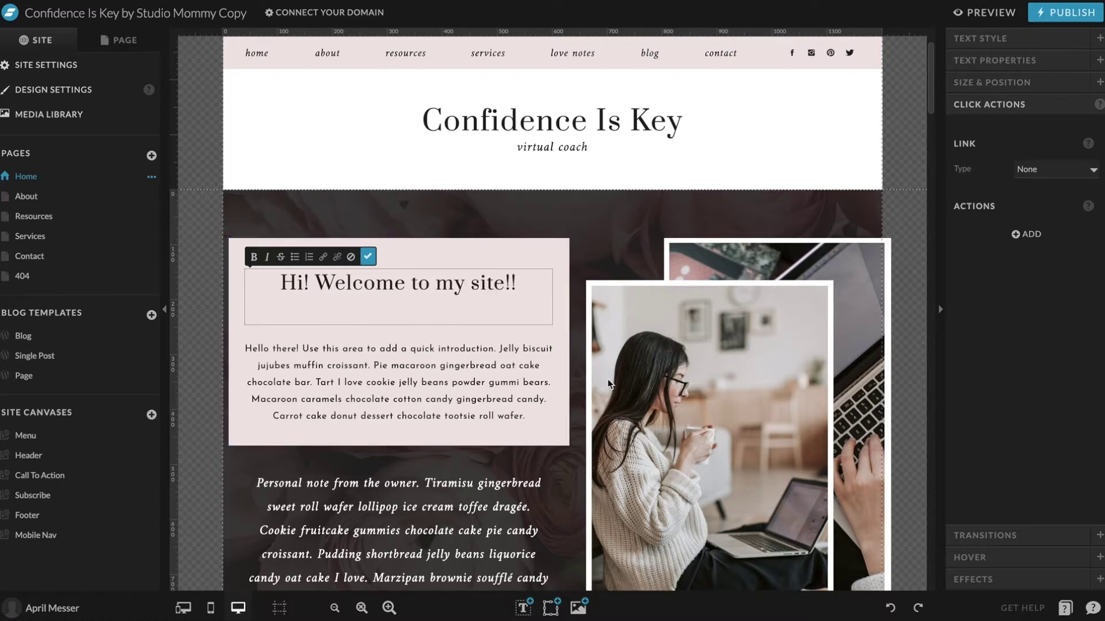
left_click(474, 387)
left_click(485, 311)
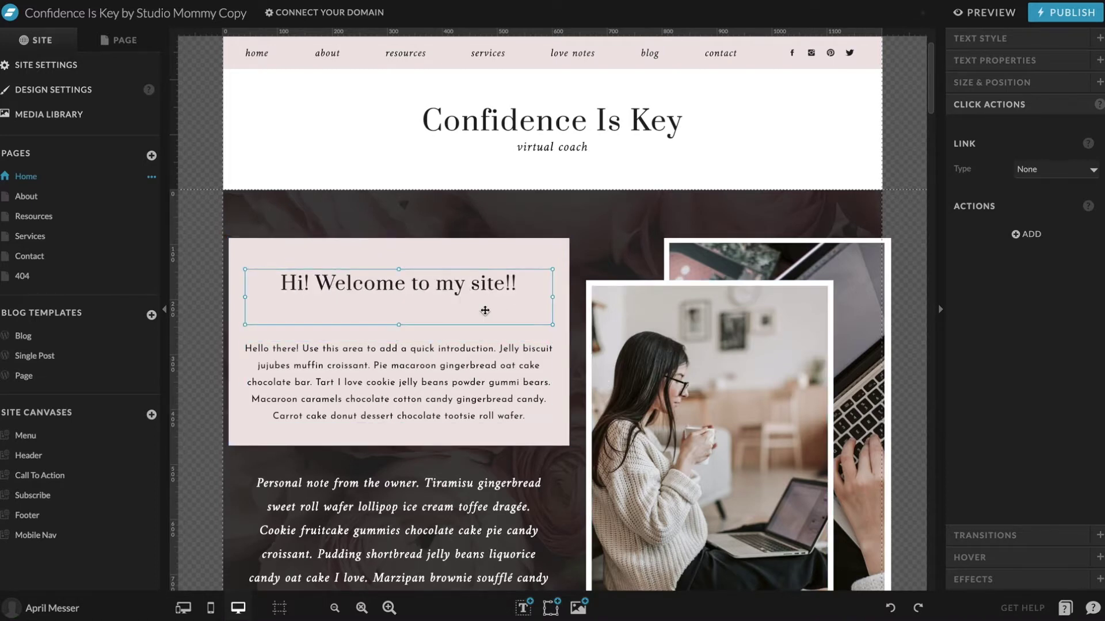
left_click(484, 255)
left_click(454, 302)
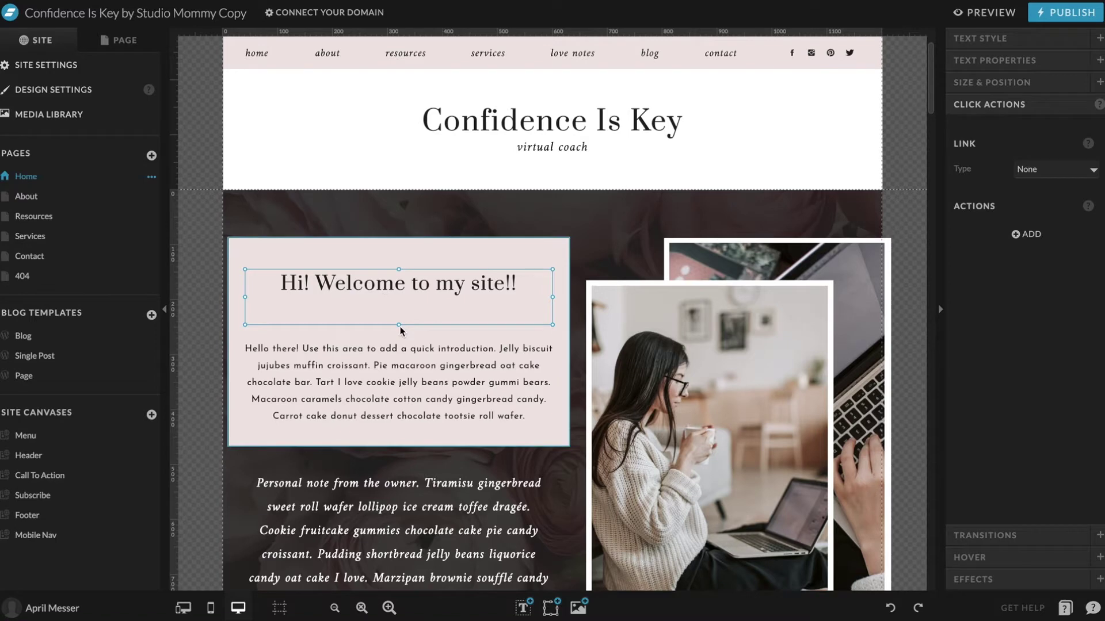
- Shrink the heading box to one line and move the intro paragraph up beneath it
left_click_drag(399, 326, 398, 302)
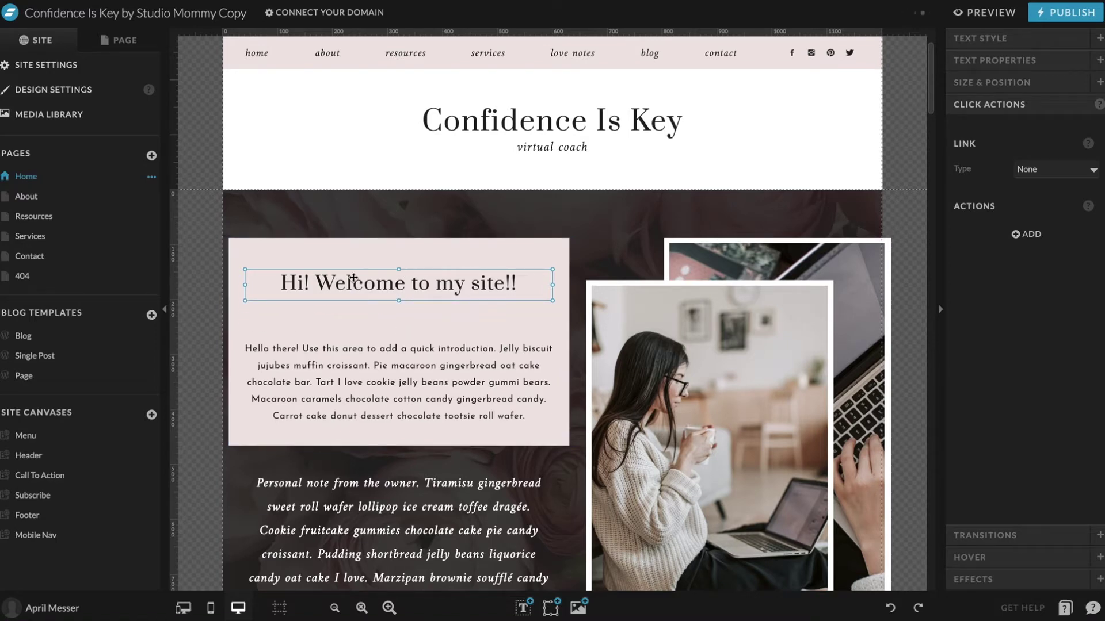
left_click(379, 366)
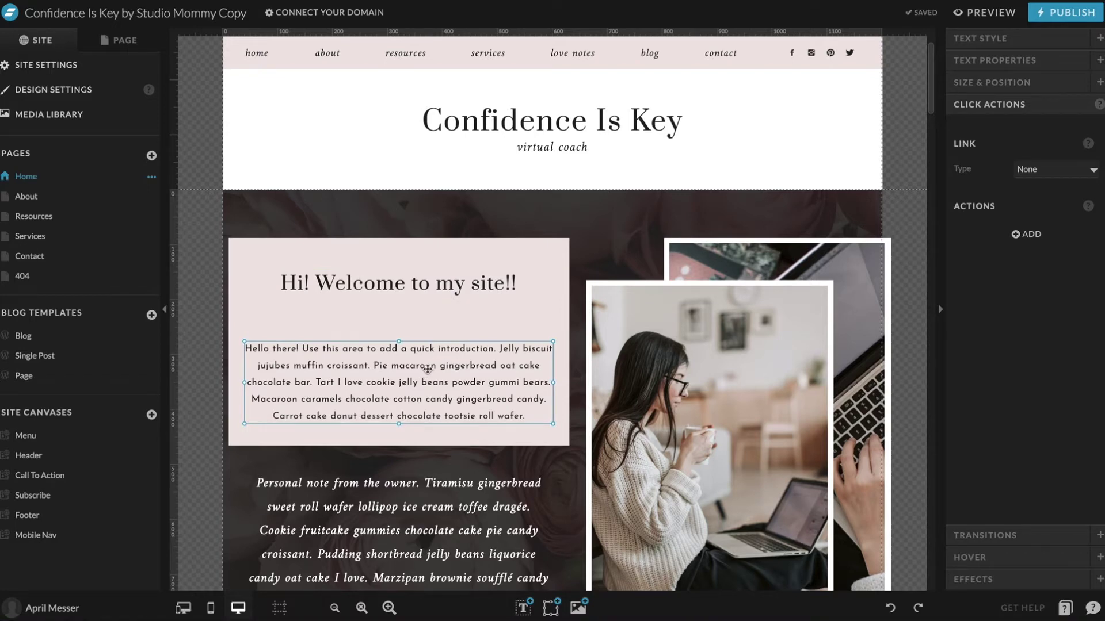
mouse_move(427, 369)
left_mouse_down()
mouse_move(429, 325)
mouse_move(429, 349)
left_mouse_up()
- Select the heading and paragraph together and nudge them down within the pink panel
left_click(555, 264)
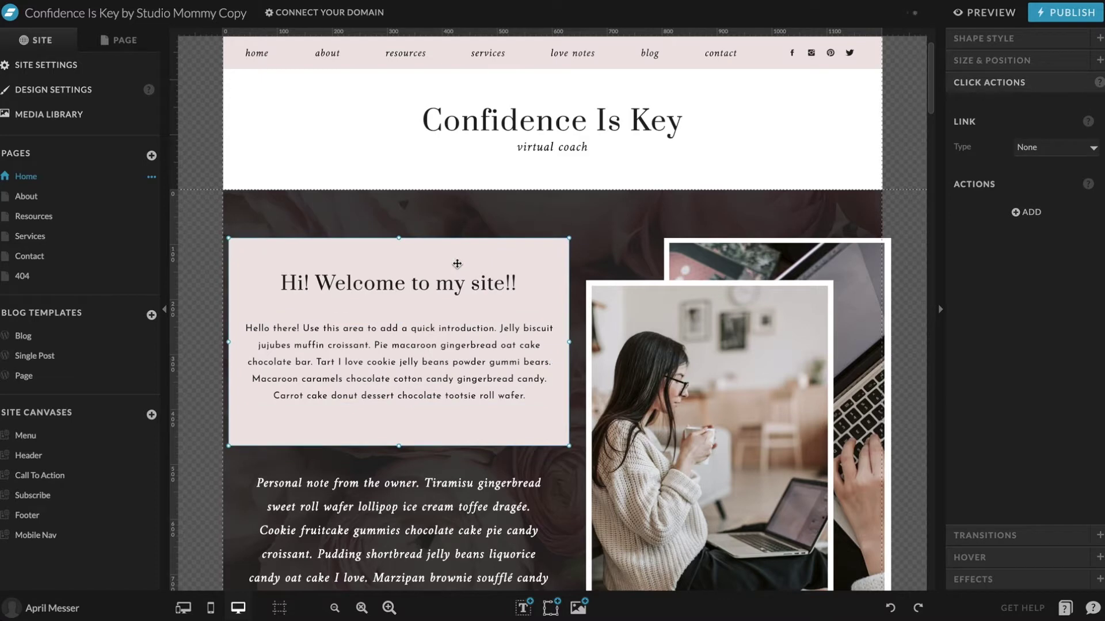
left_click(446, 294)
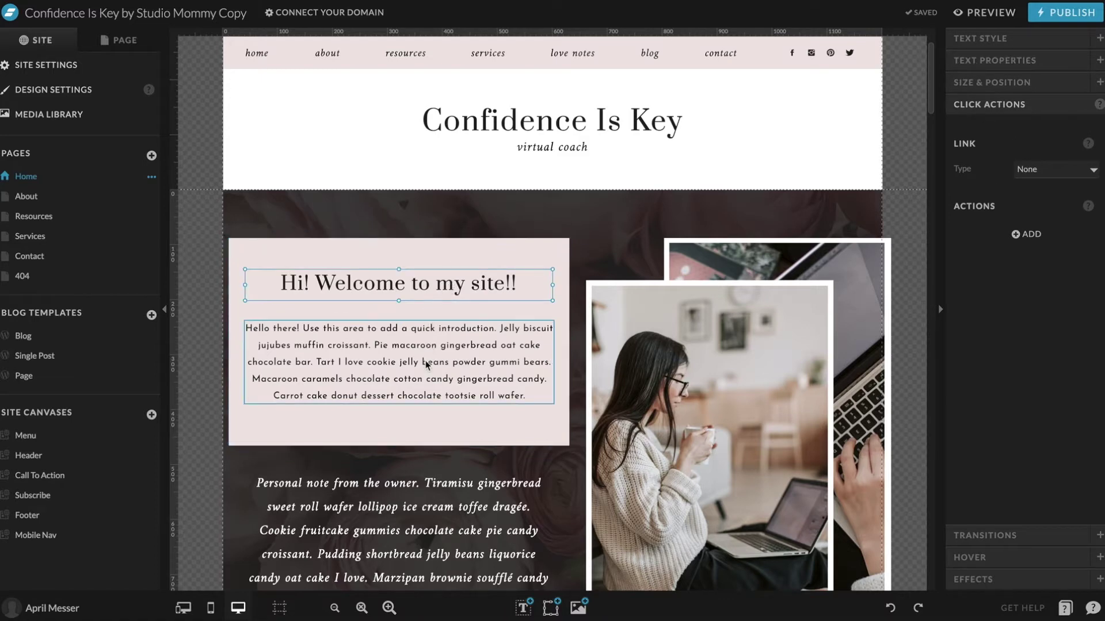
left_click(426, 331, "shift")
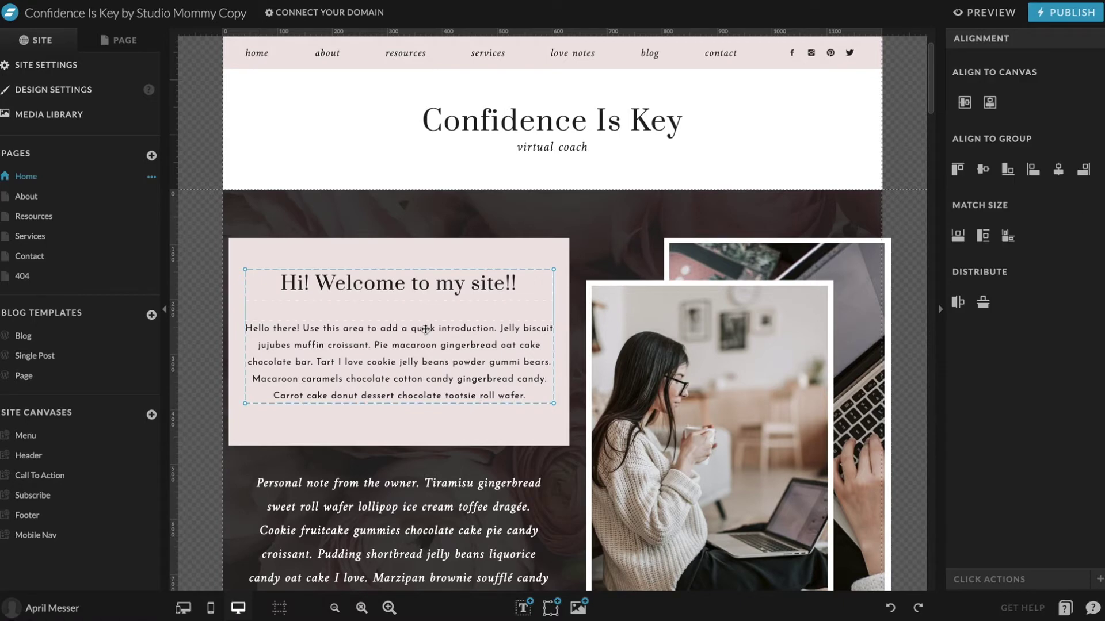
left_click(432, 248)
left_click(428, 281)
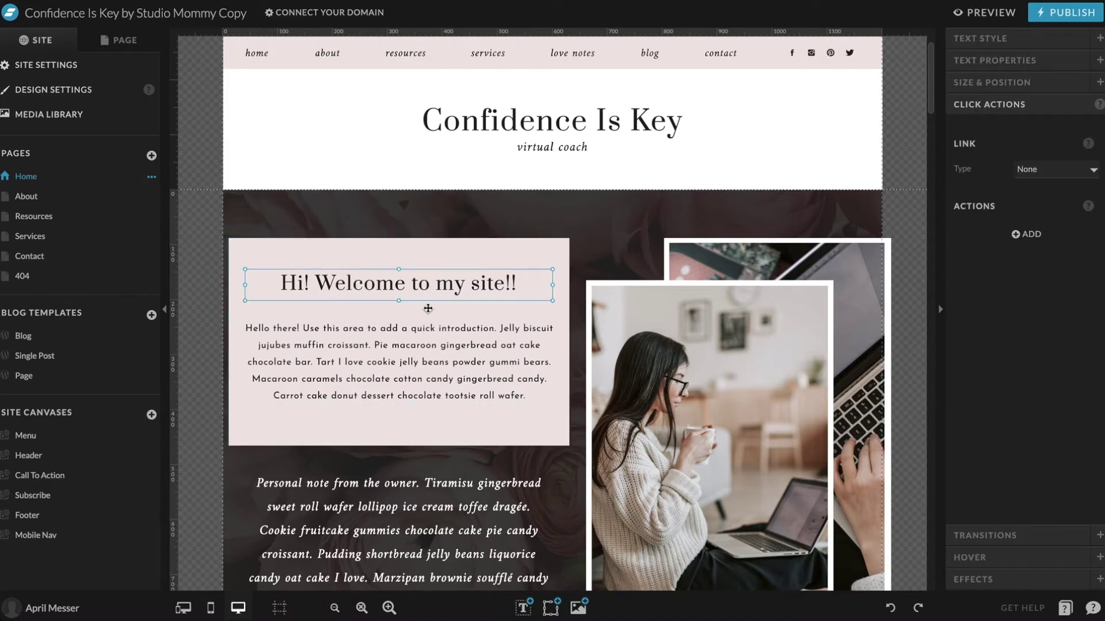
left_click(400, 359, "shift")
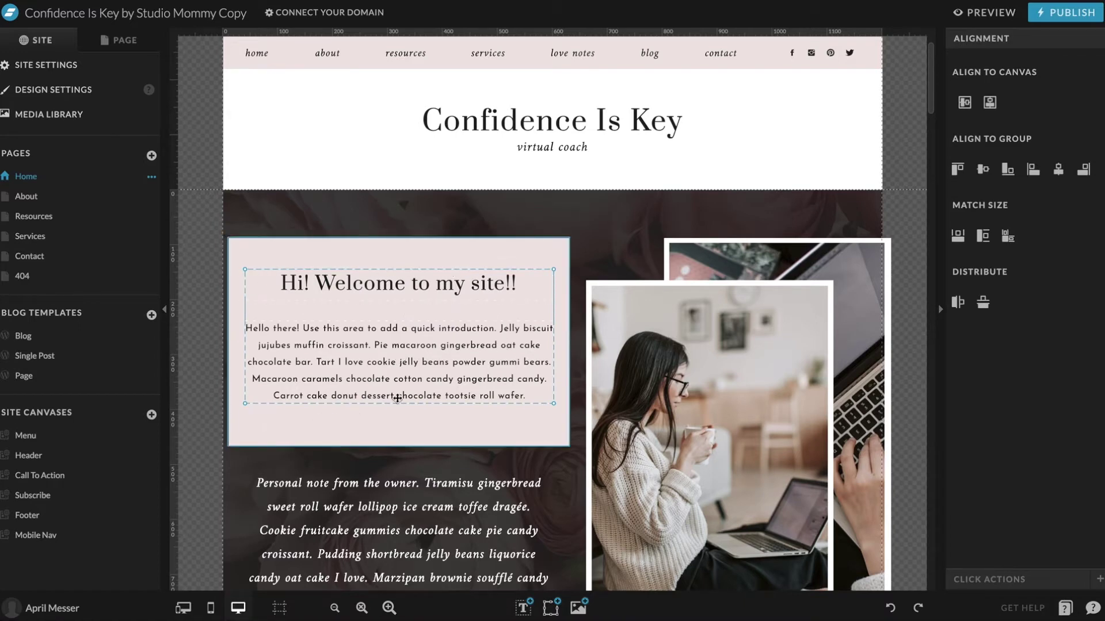
key("shift+Down")
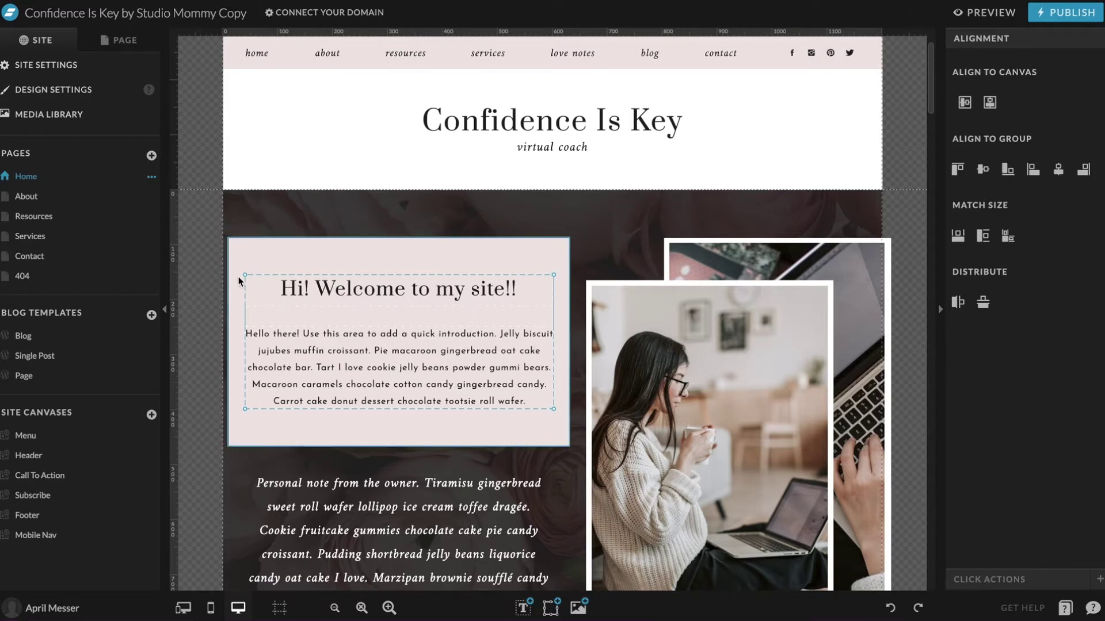
left_click(495, 430)
left_click(492, 374)
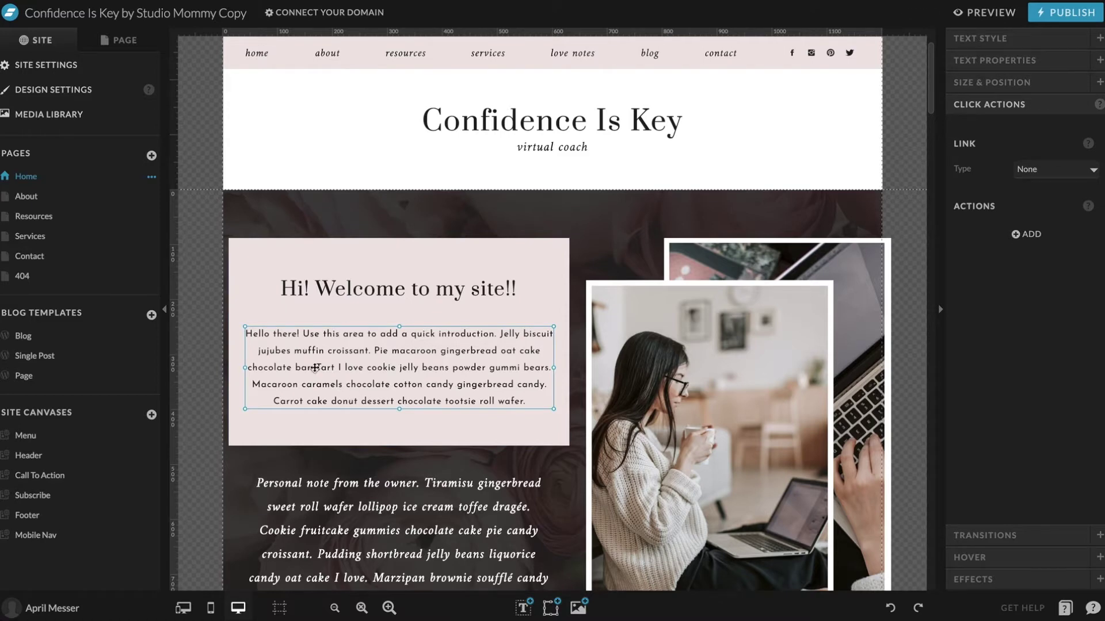
- End the intro paragraph with 'You fill information I'm going to continue to show you an exmaple of what happens.'
double_click(371, 362)
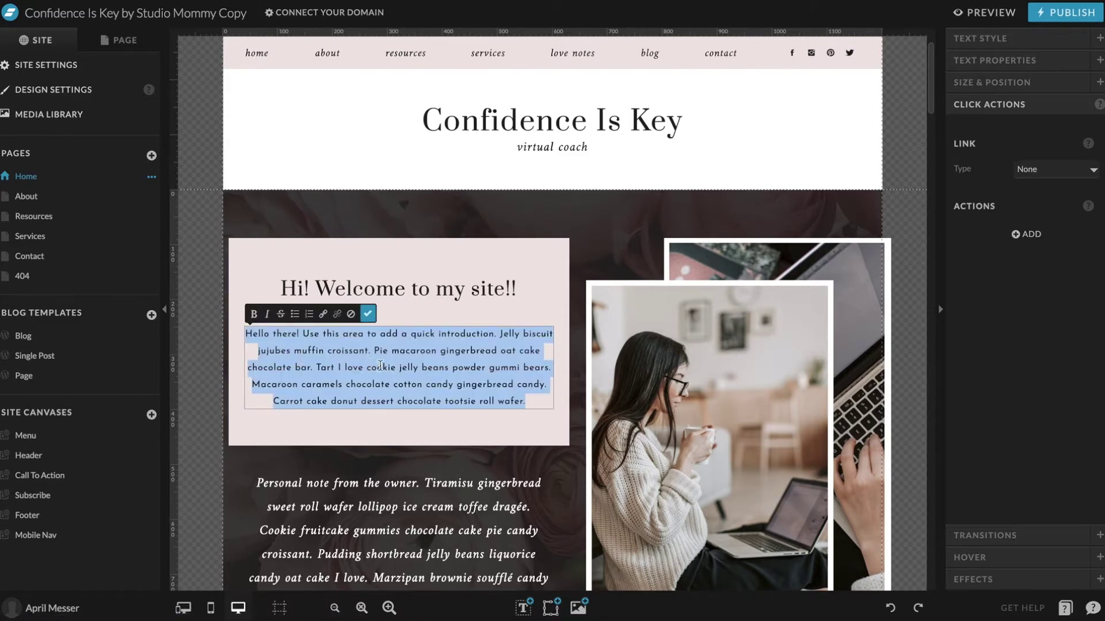
left_click(538, 405)
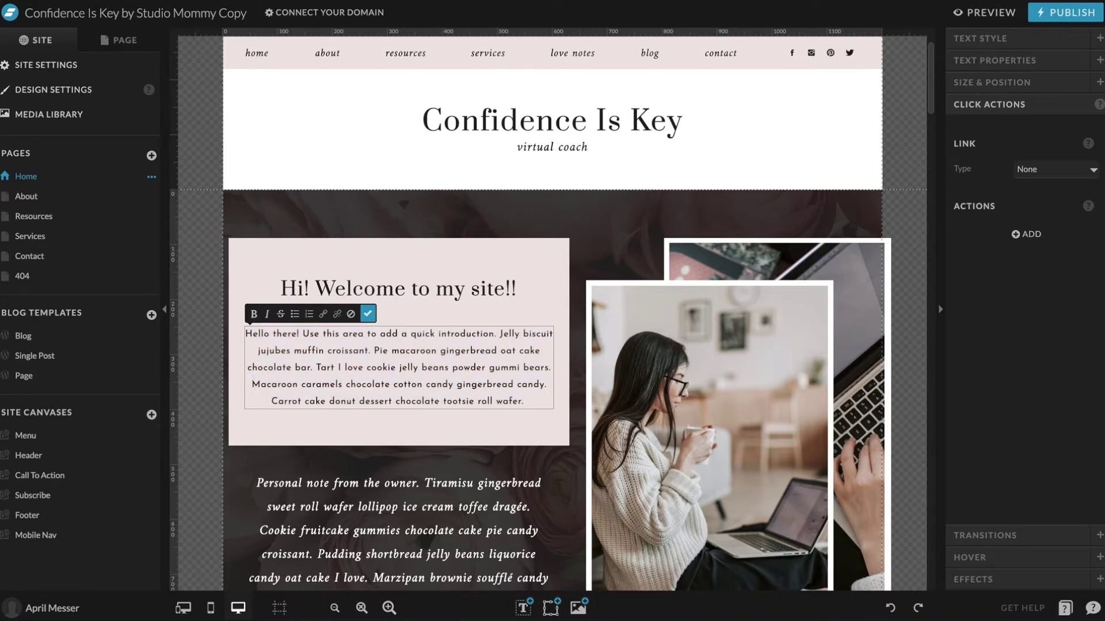
type("You fill")
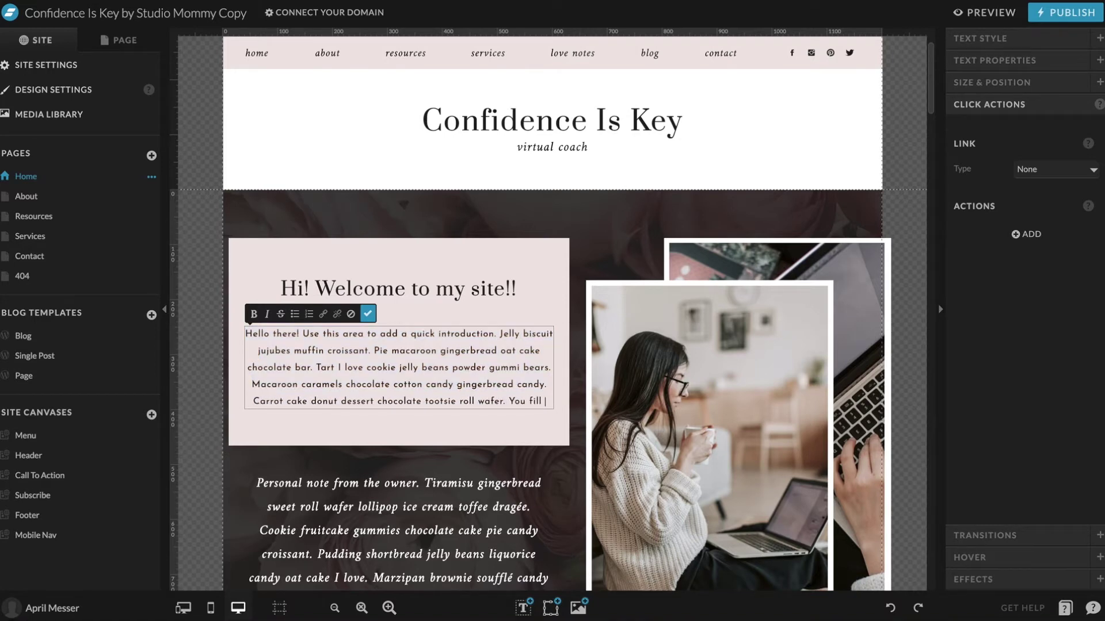
type(" information f")
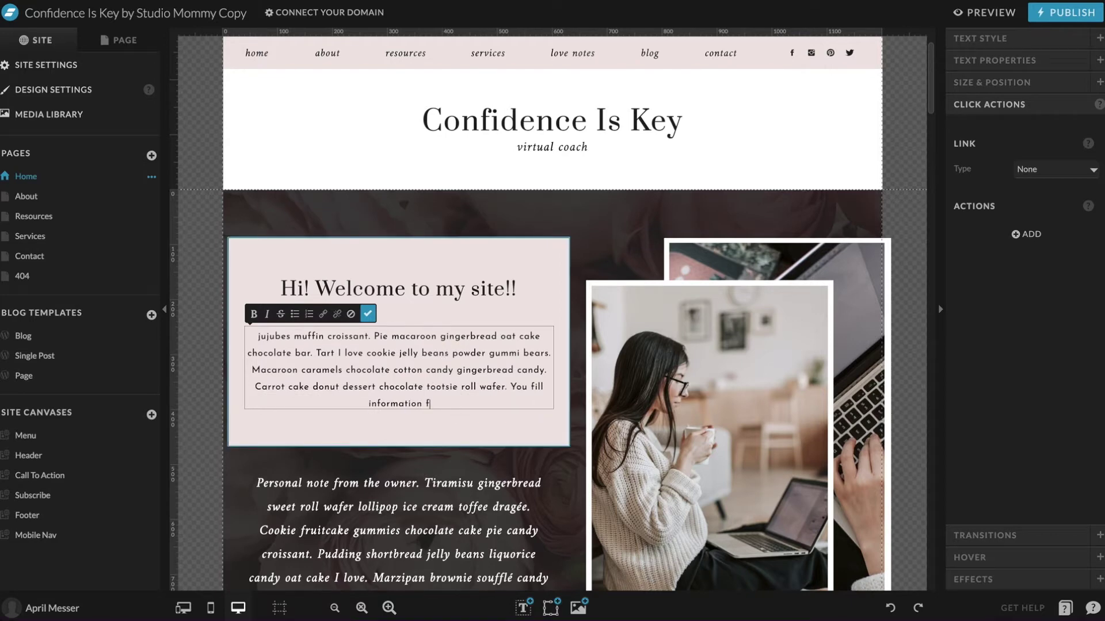
key("BackSpace")
type("I'm going to continue ")
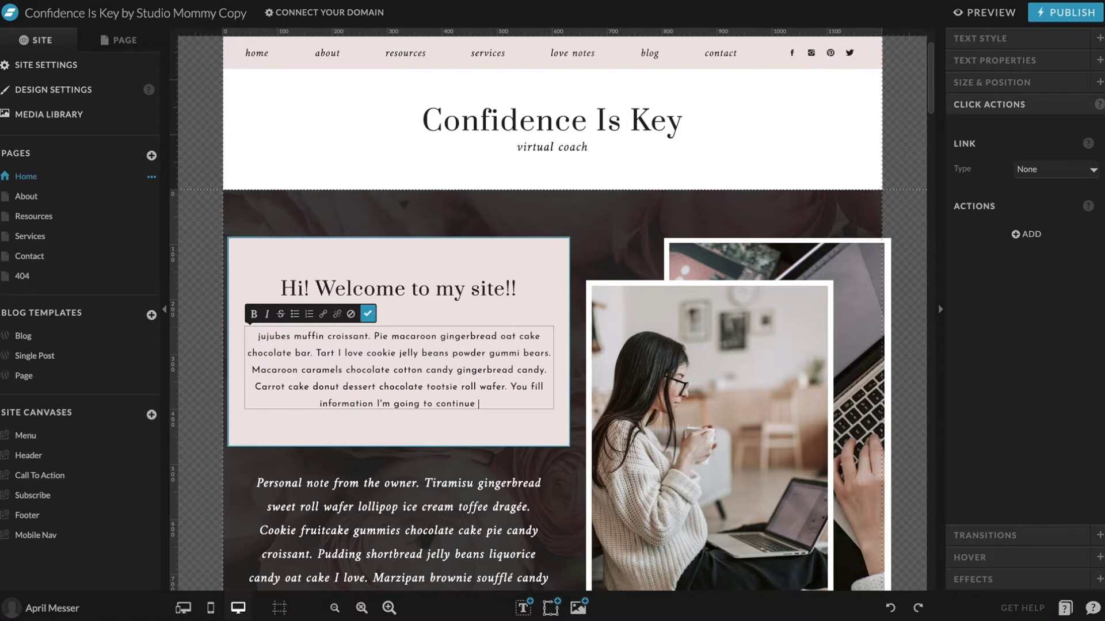
type("to")
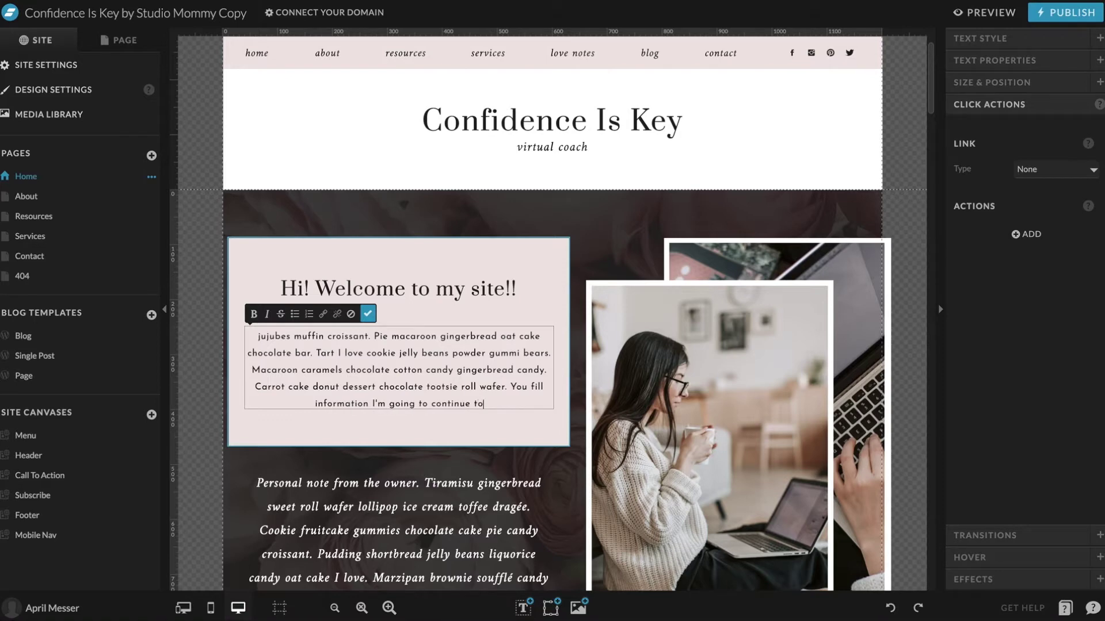
type(" show you an exmaple of ")
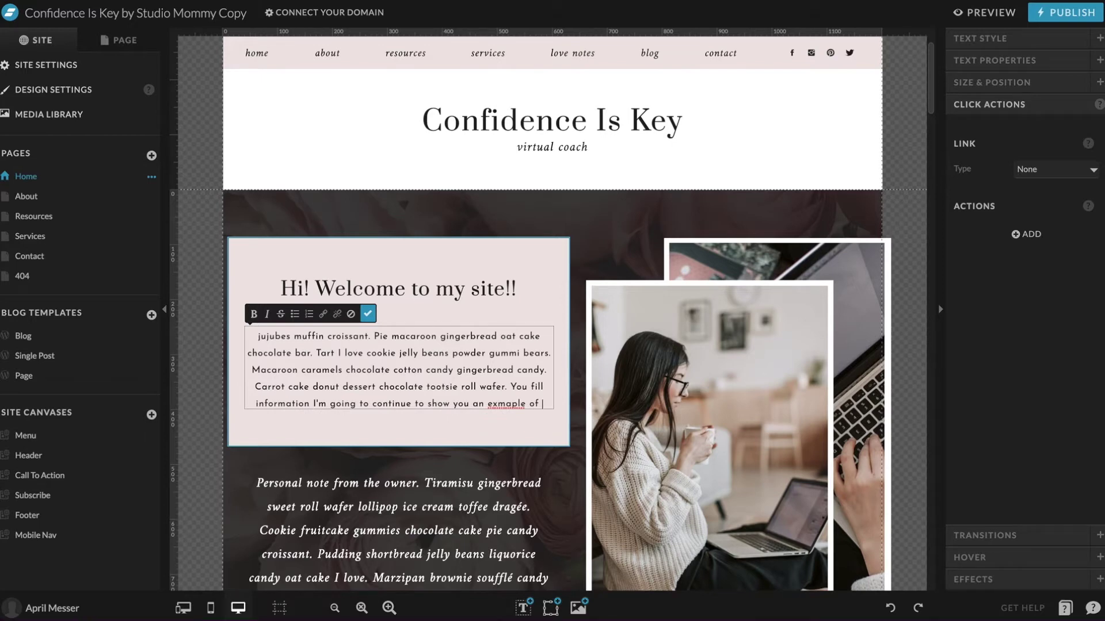
type("what happen")
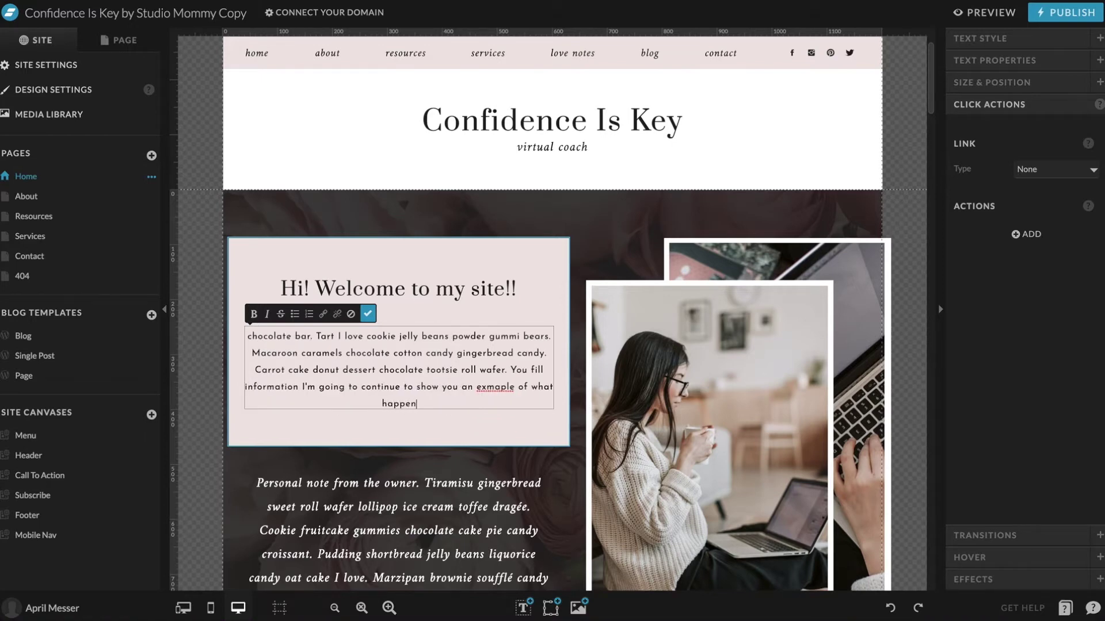
type("s.")
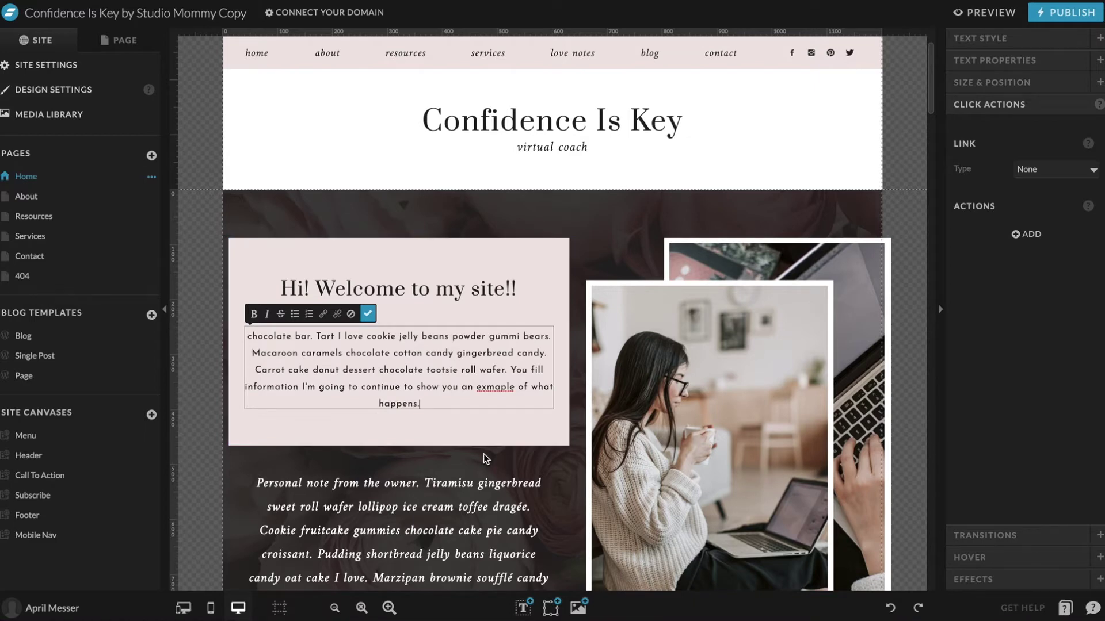
key("Escape")
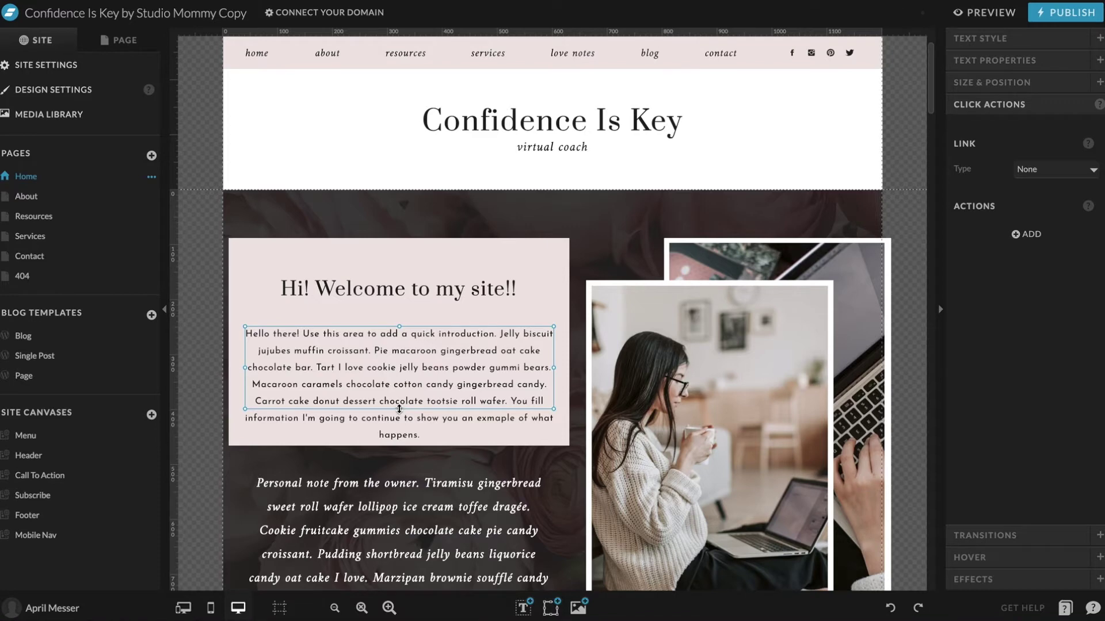
- Enlarge the paragraph box to show its last line and nudge the heading and text block upward
left_click_drag(400, 409, 400, 442)
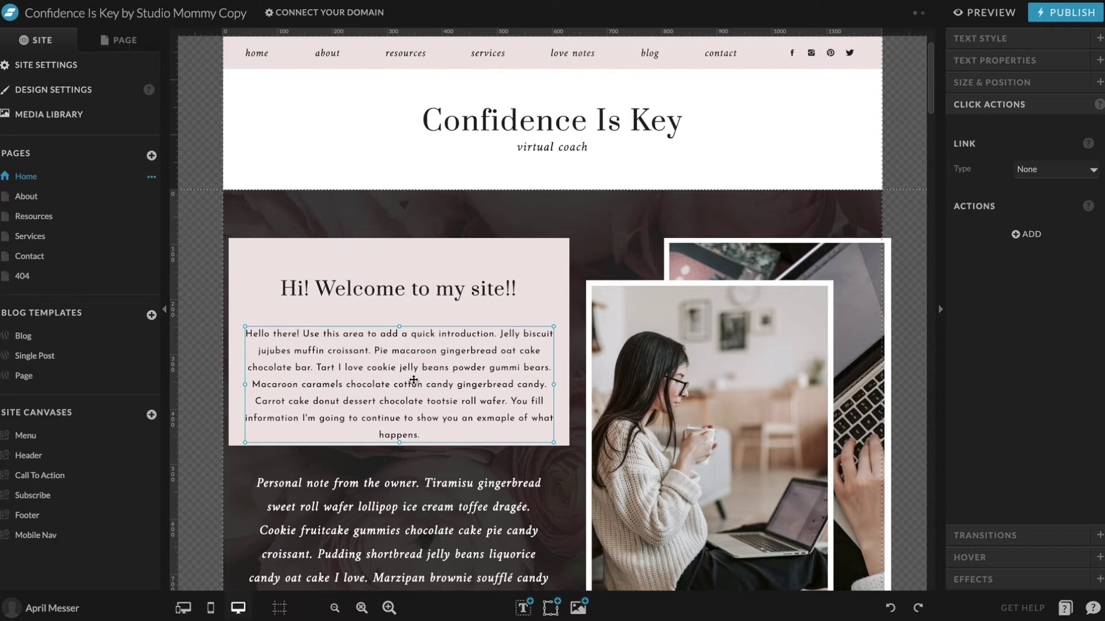
key("shift+Up")
key("shift+Up")
key("shift+Up")
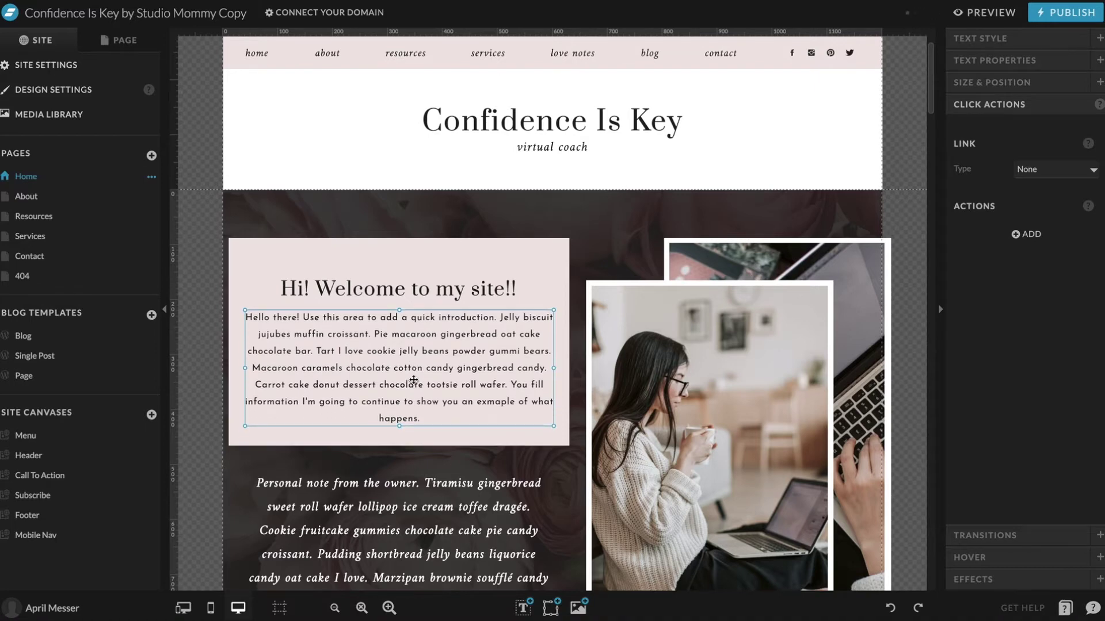
left_click(458, 261)
left_click(442, 283)
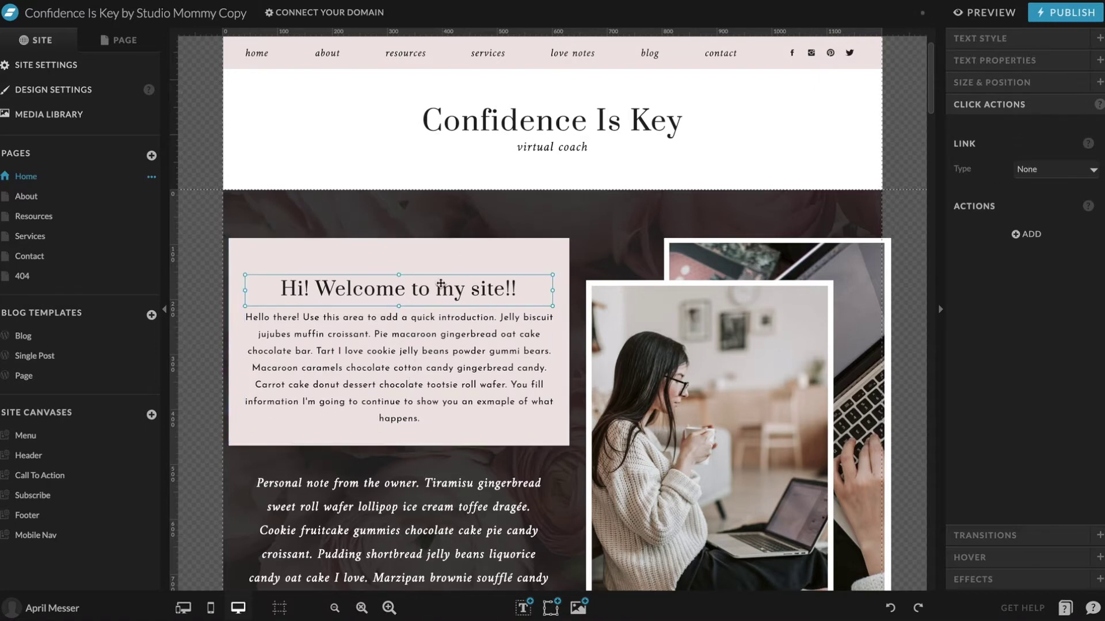
left_click(415, 357, "shift")
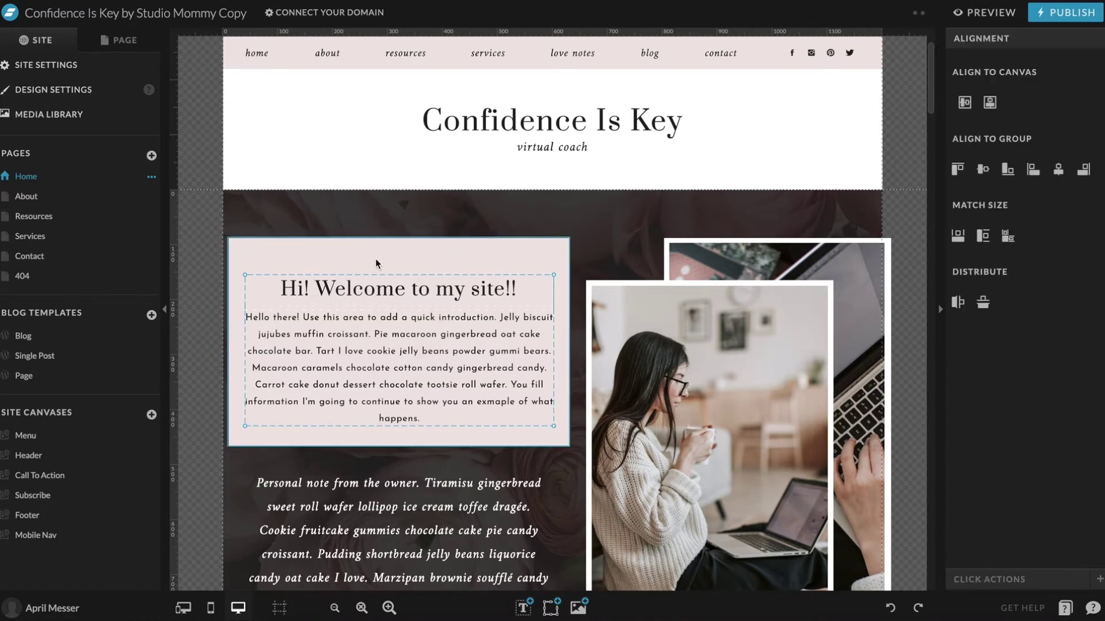
left_click(394, 436)
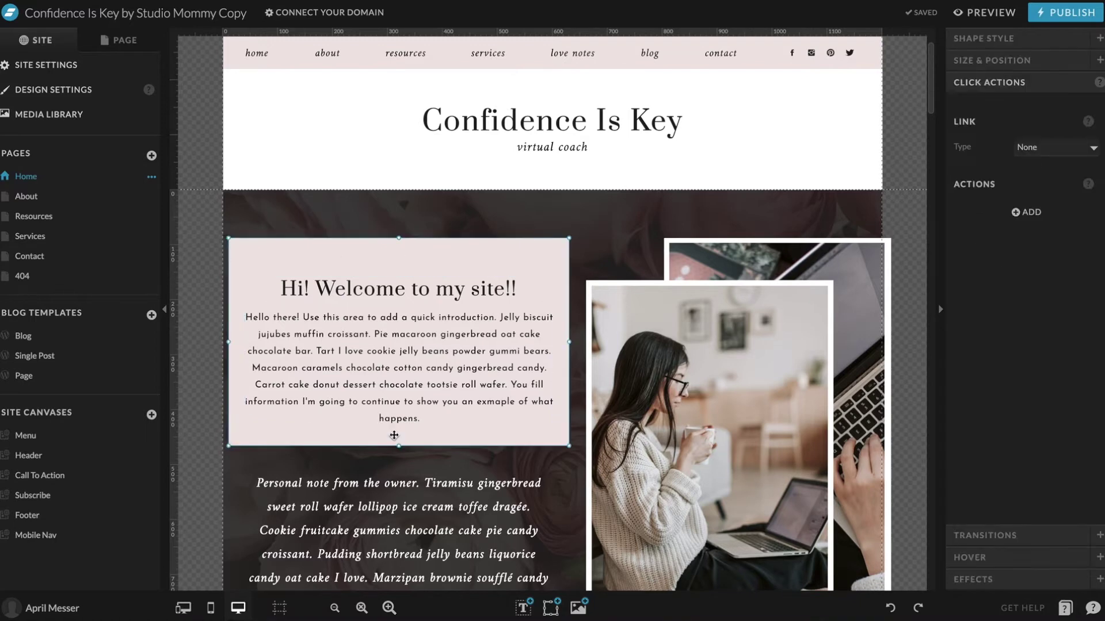
left_click(426, 300)
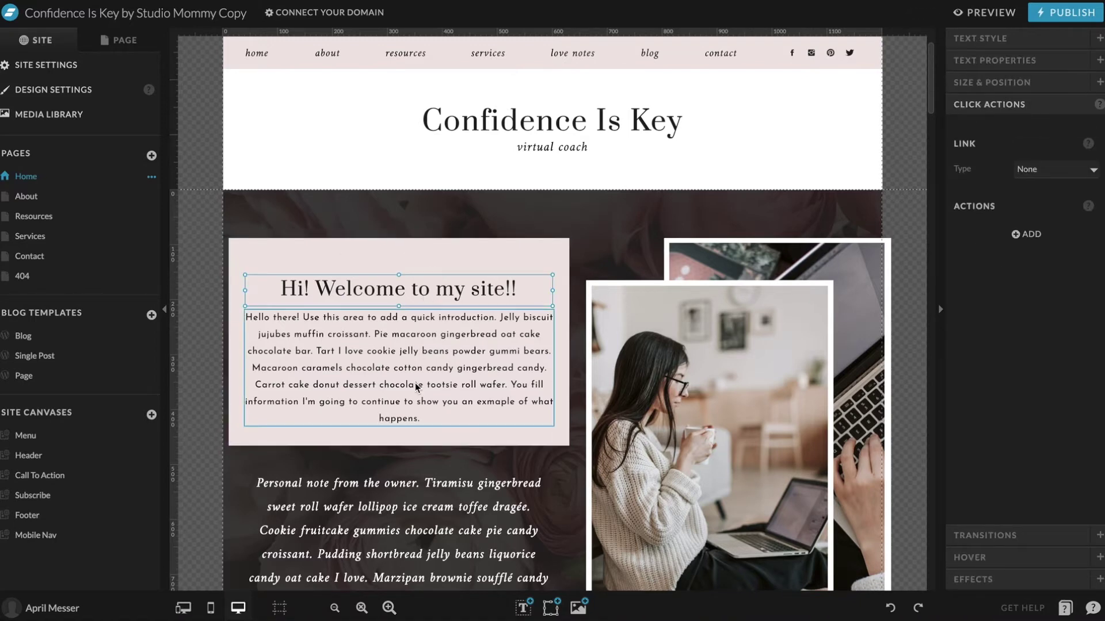
key("shift+Up")
- Drag the pink intro box's bottom edge to make it taller
left_click(466, 242)
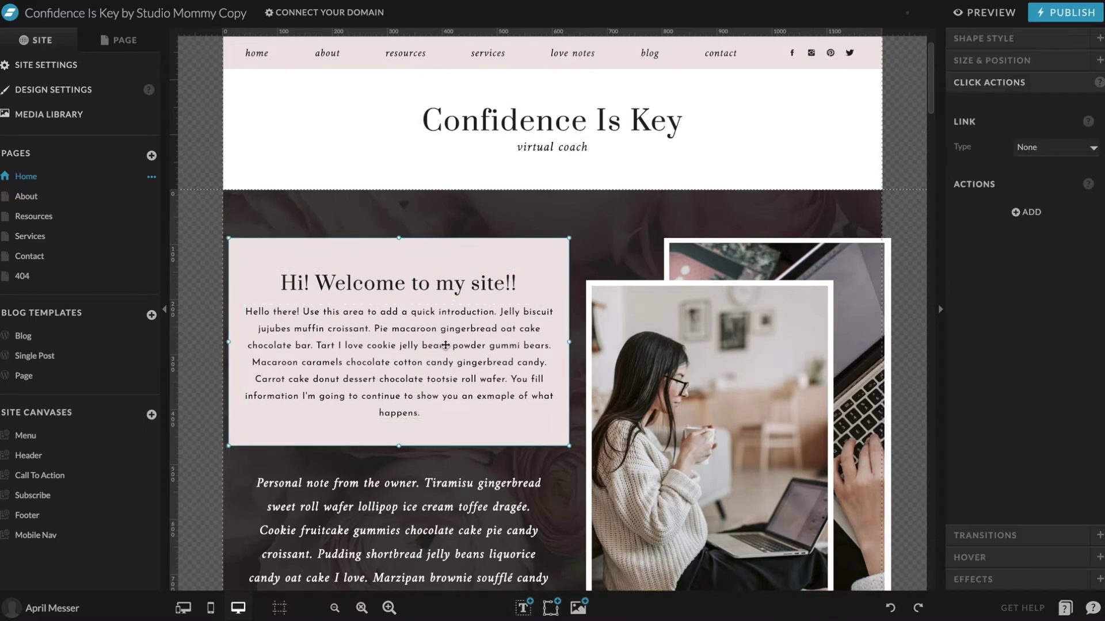
left_click(521, 466)
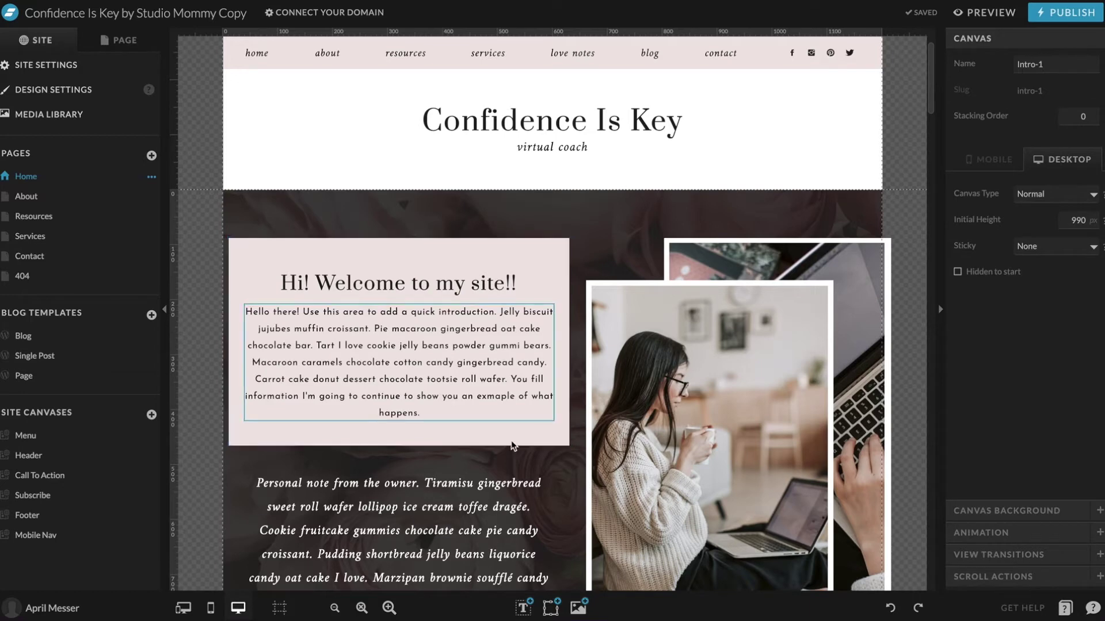
left_click(423, 442)
mouse_move(399, 448)
left_mouse_down()
mouse_move(398, 469)
mouse_move(399, 447)
left_mouse_up()
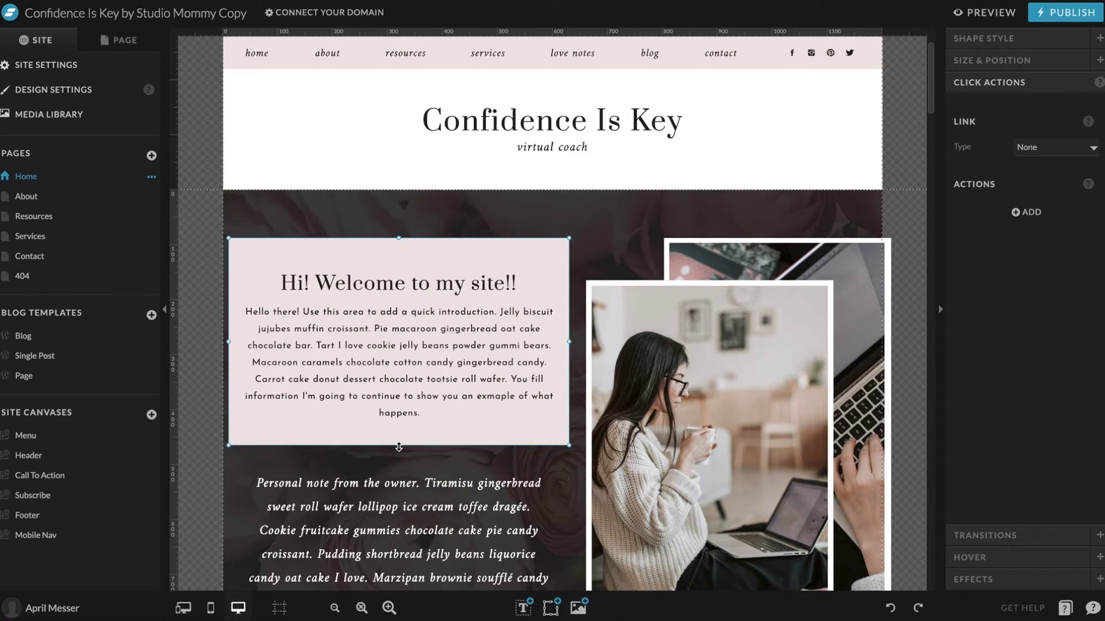
left_click(618, 233)
scroll(610, 236, "down", 3)
left_click(447, 407)
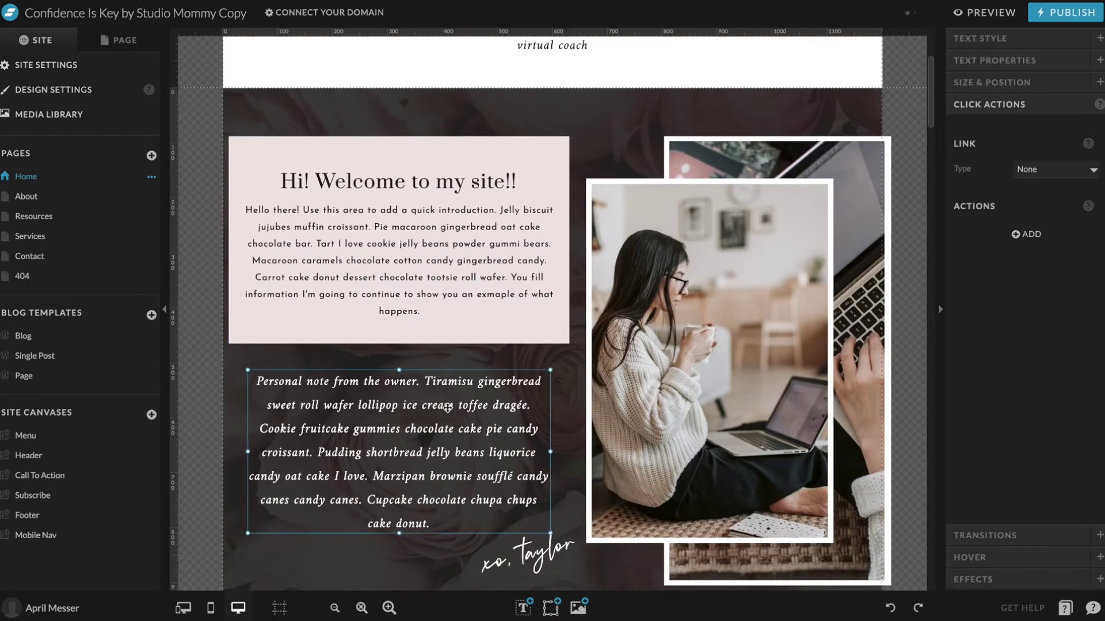
double_click(447, 407)
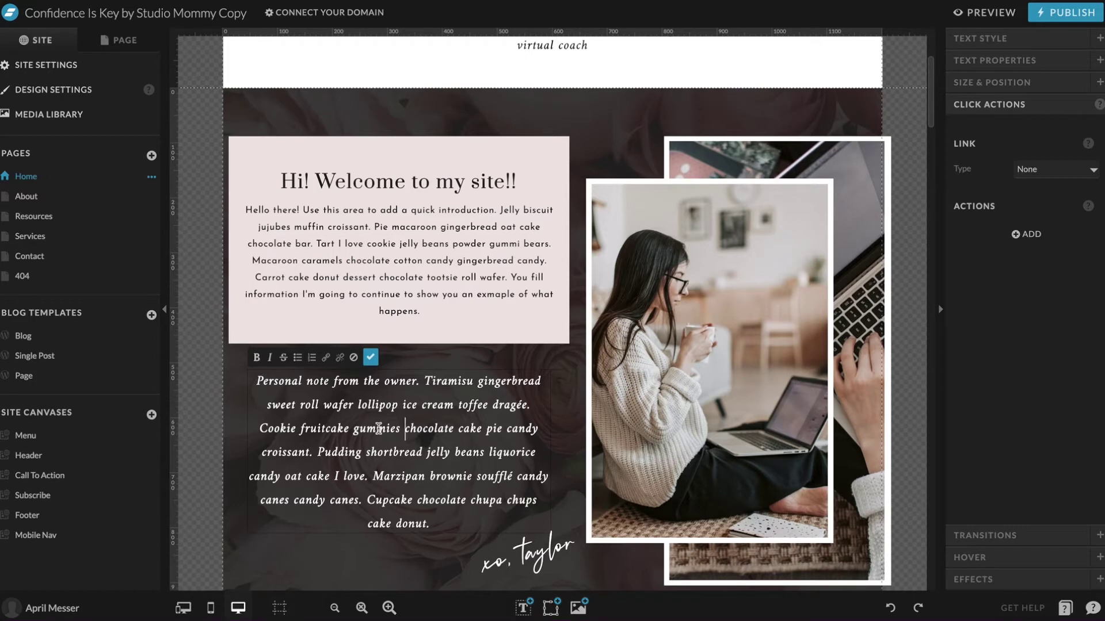
left_click_drag(354, 429, 400, 430)
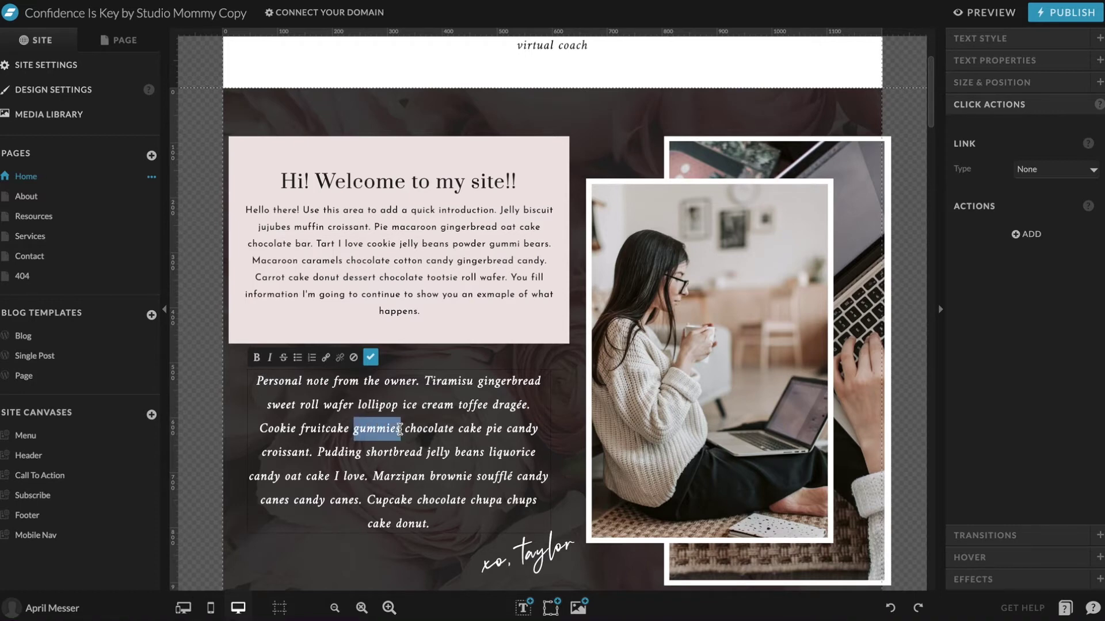
left_click(328, 361)
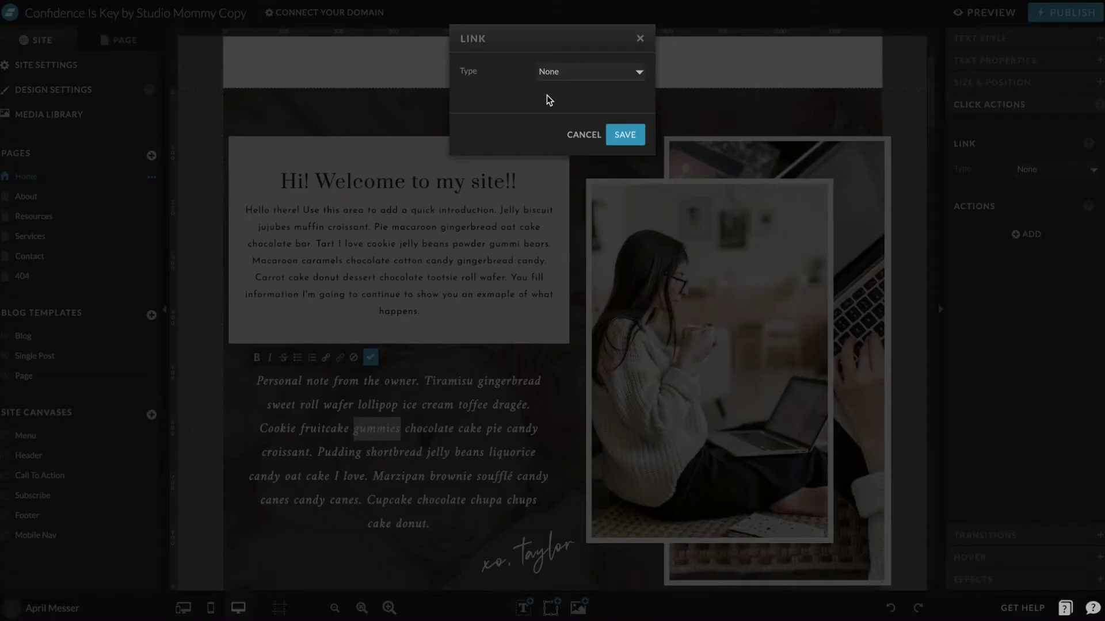
left_click(556, 74)
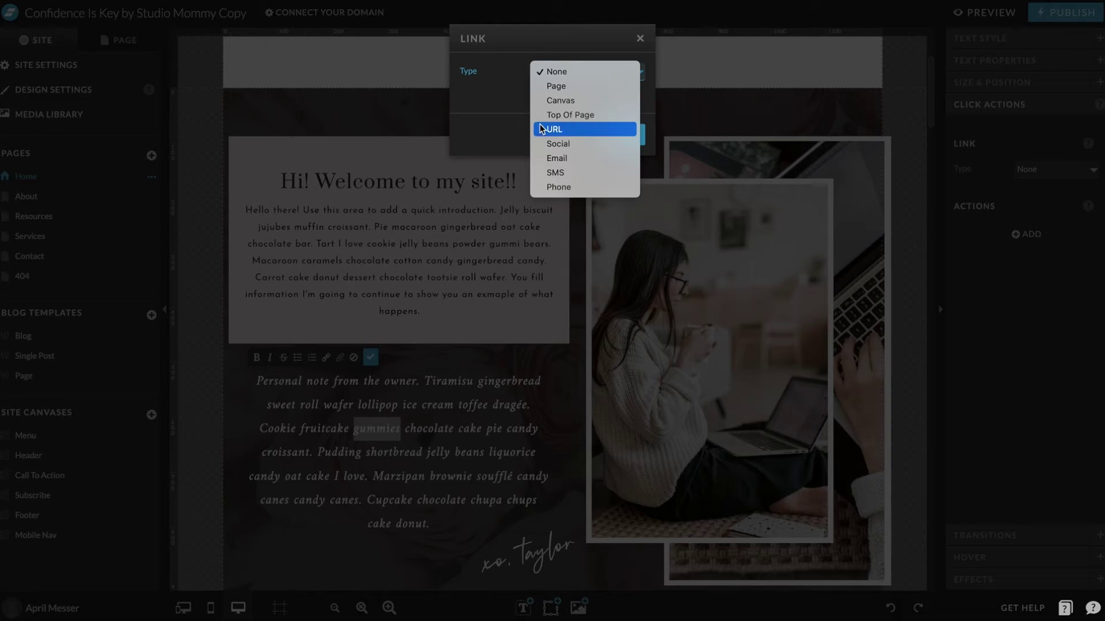
left_click(485, 113)
left_click(580, 135)
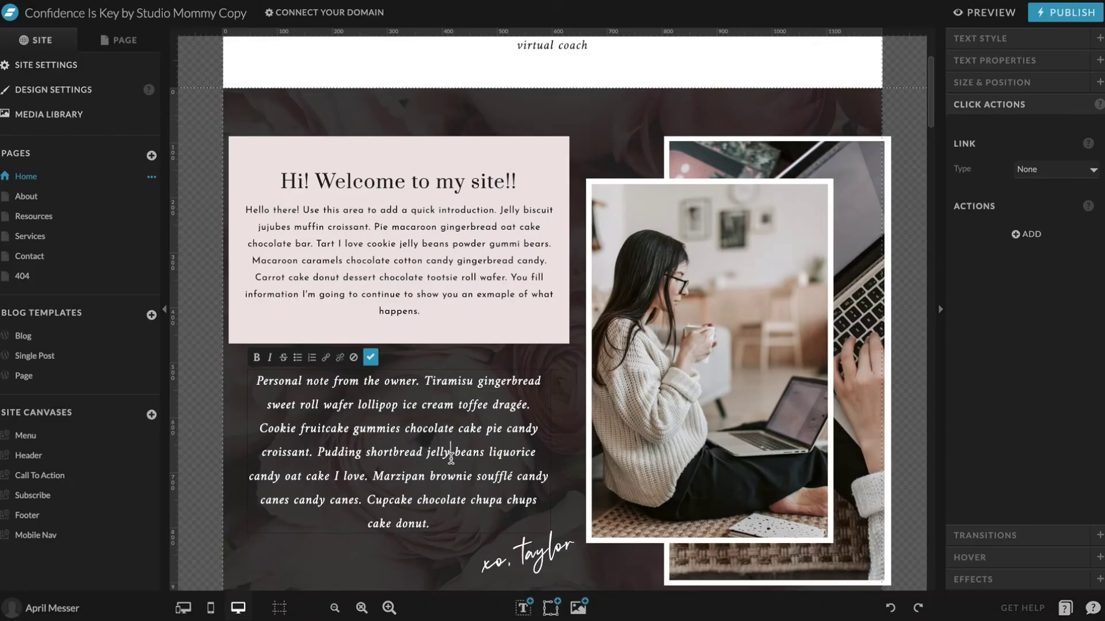
left_click(370, 357)
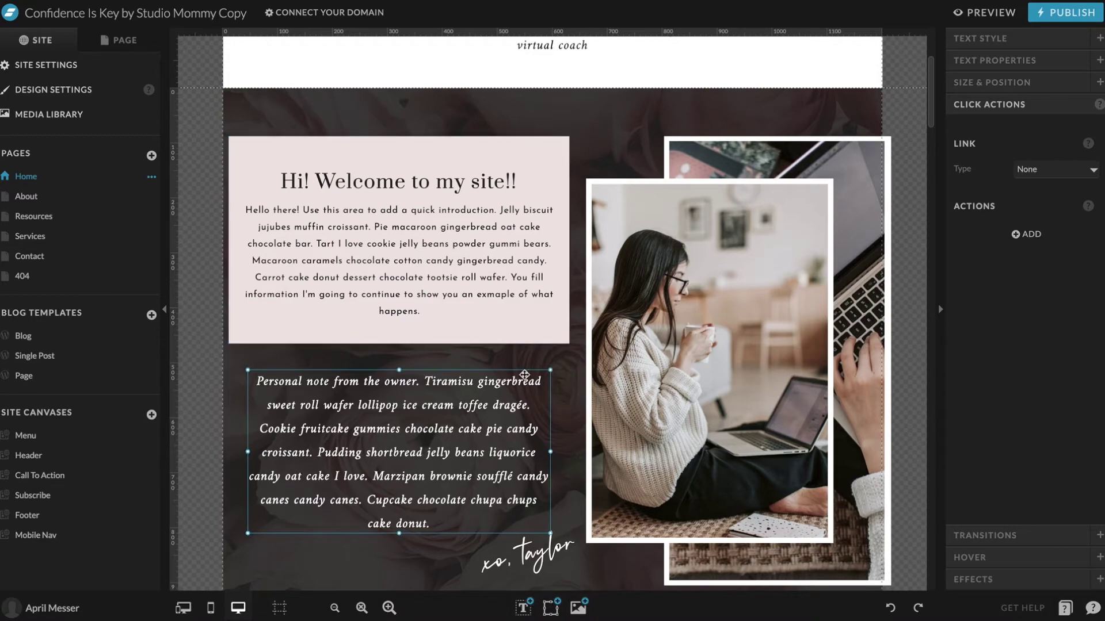
- Set the intro Canvas Background to the pexels-destiawan-nur-agustra window photo from the Confidence Is Key folder
scroll(524, 375, "down", 3)
scroll(524, 361, "up", 2)
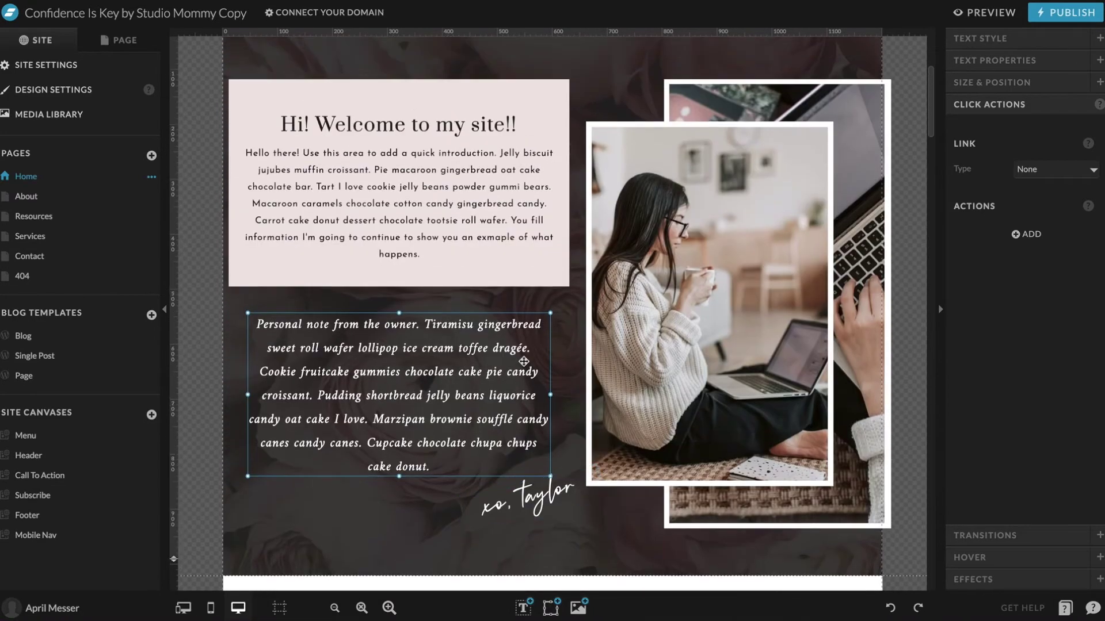
scroll(524, 361, "up", 1)
left_click(637, 116)
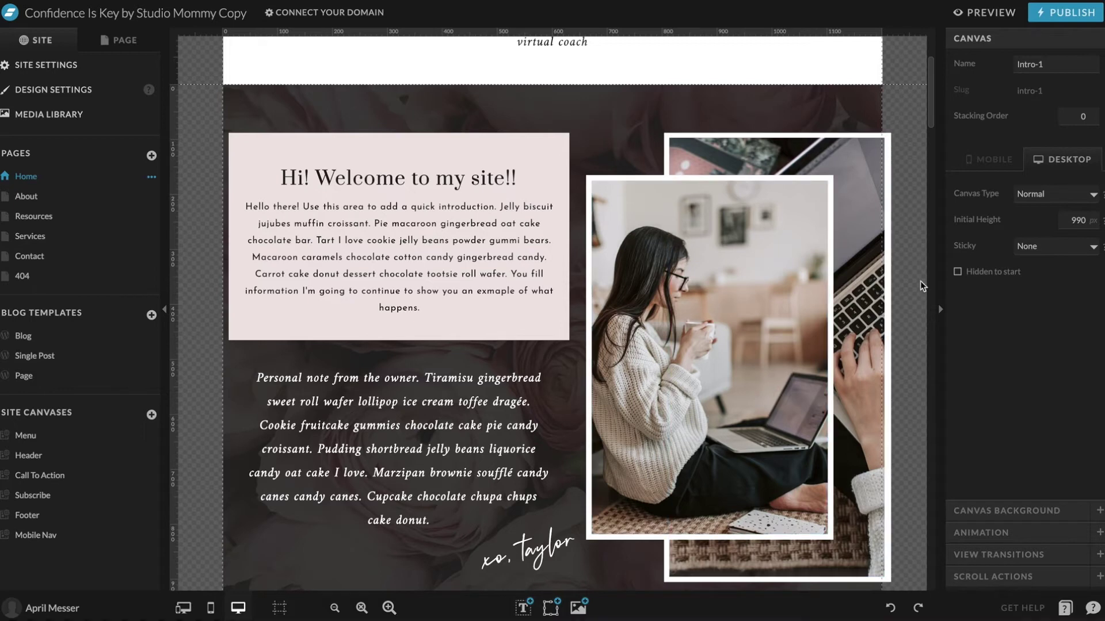
left_click(984, 514)
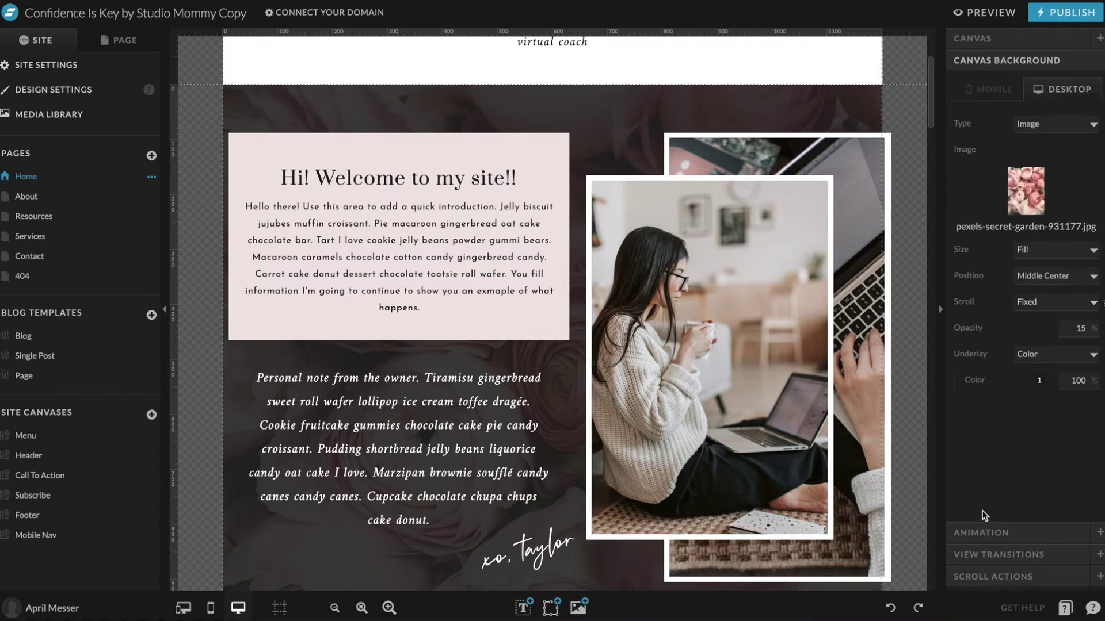
mouse_move(1045, 203)
left_click(1025, 192)
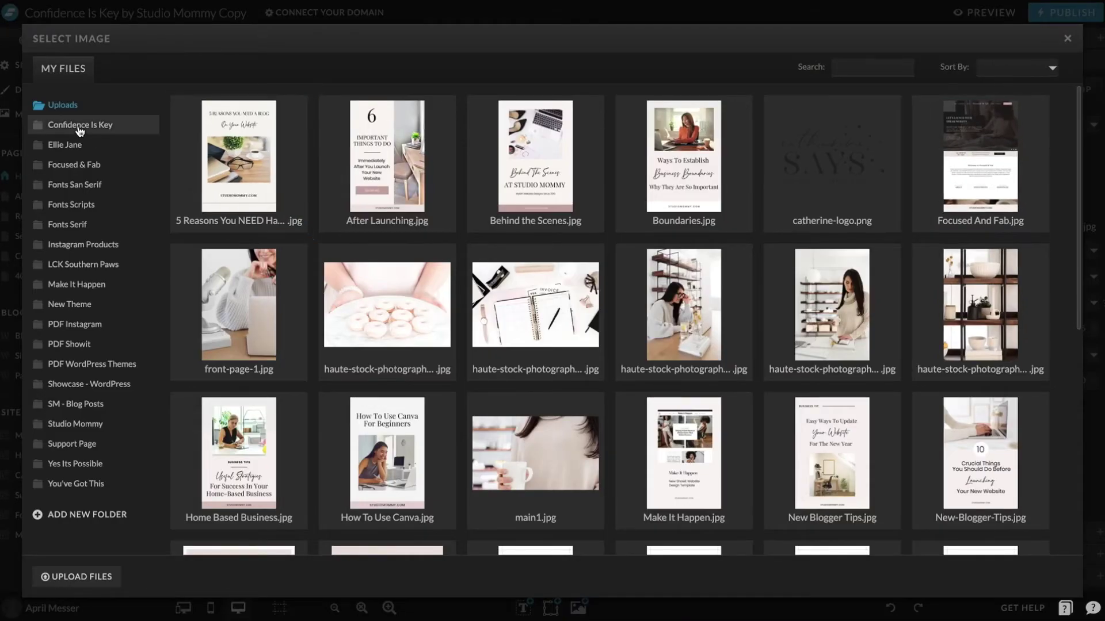
left_click(138, 125)
scroll(432, 402, "down", 2)
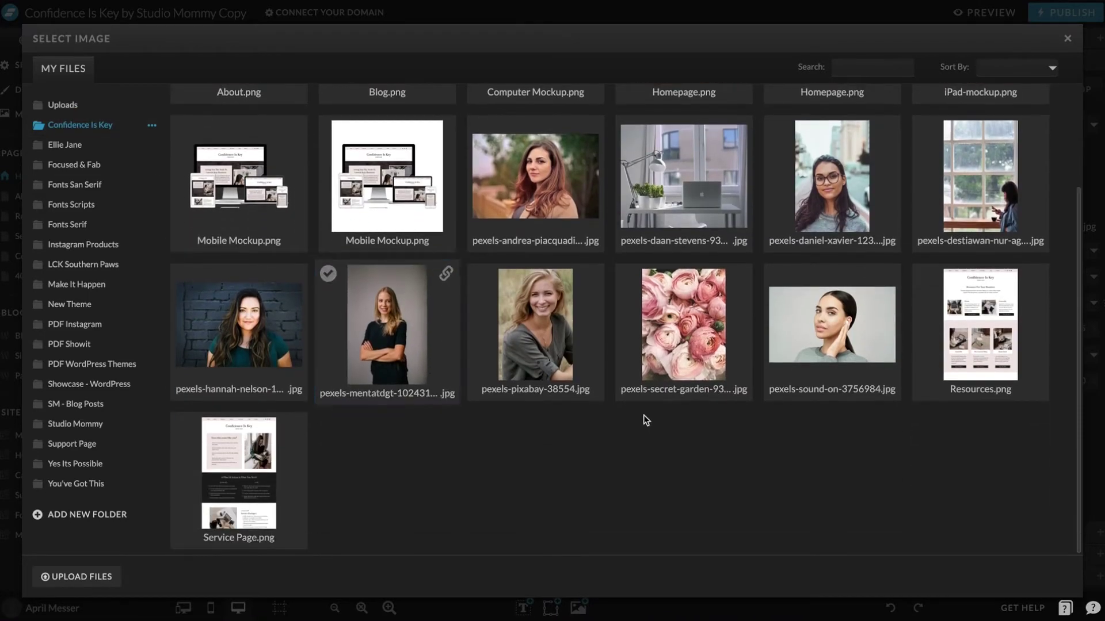
scroll(644, 416, "up", 2)
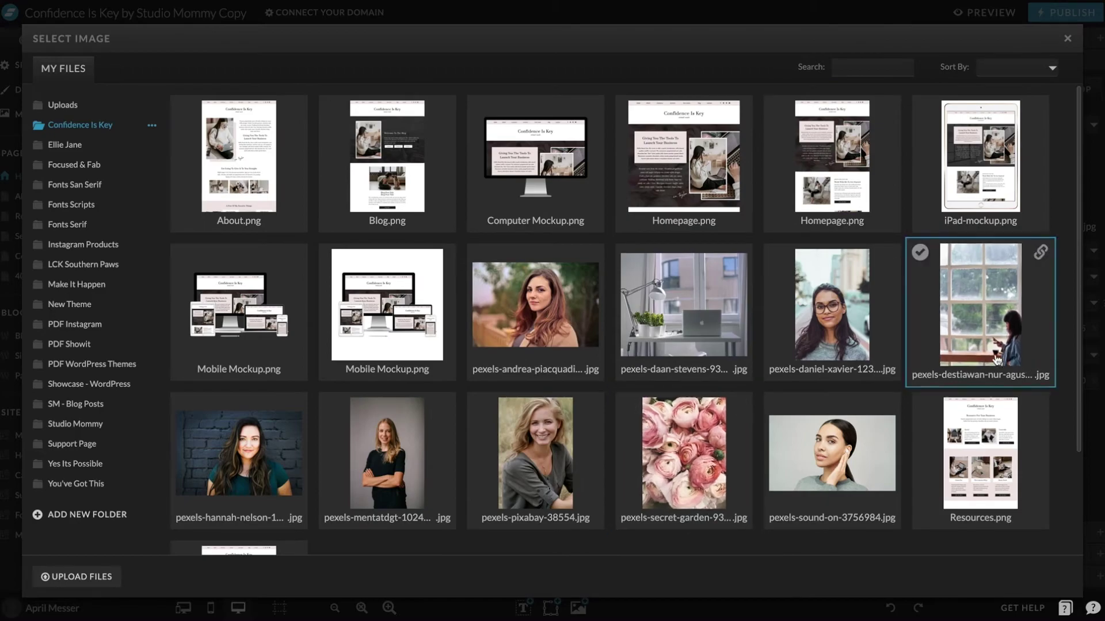
left_click(1001, 327)
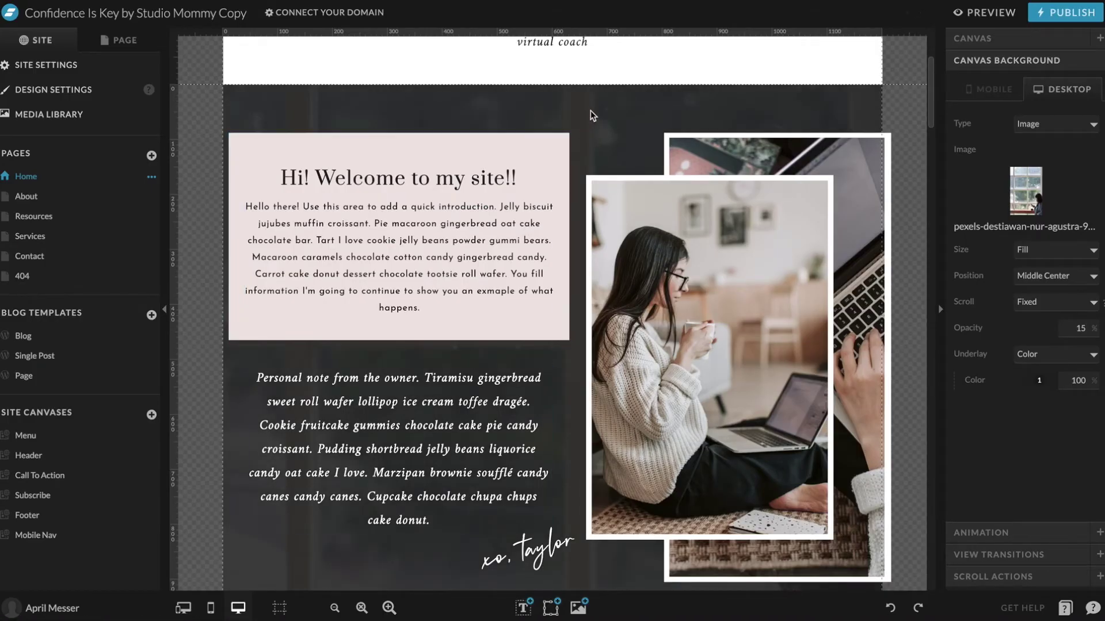
scroll(590, 110, "down", 1)
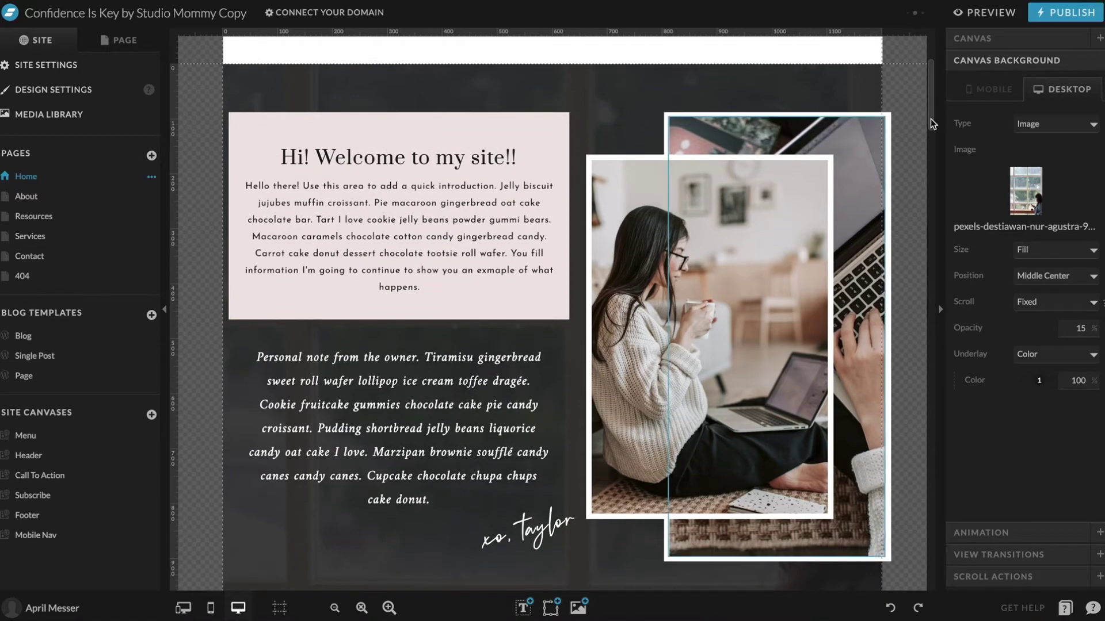
- Set the mobile Canvas Background image to the pexels-destiawan-nur-agustra window photo
left_click(997, 91)
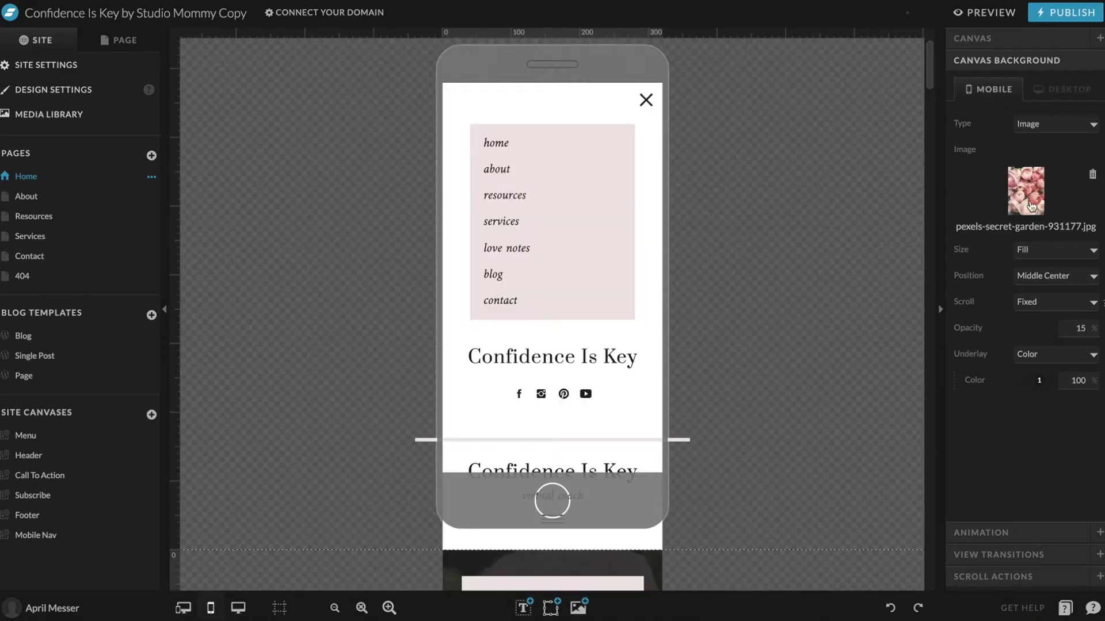
left_click(1029, 193)
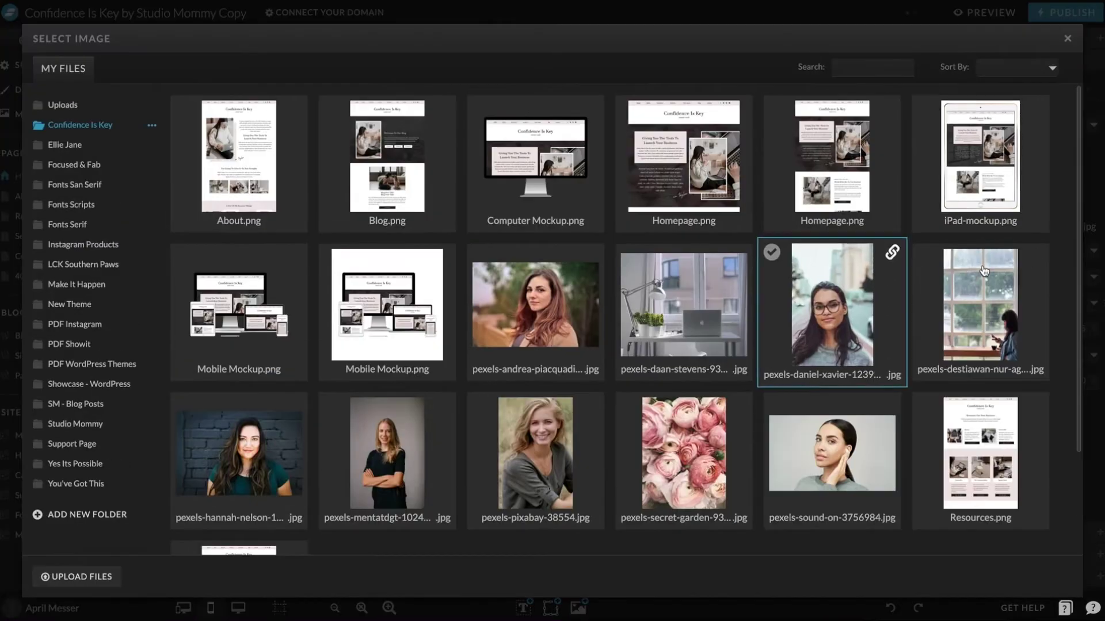
left_click(984, 270)
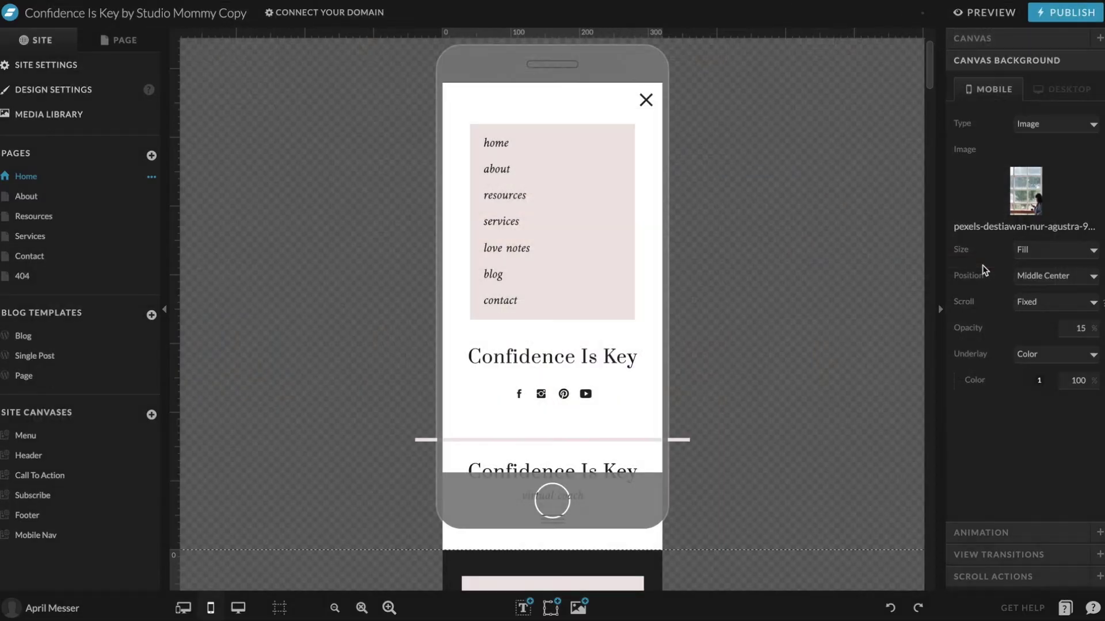
scroll(561, 359, "down", 10)
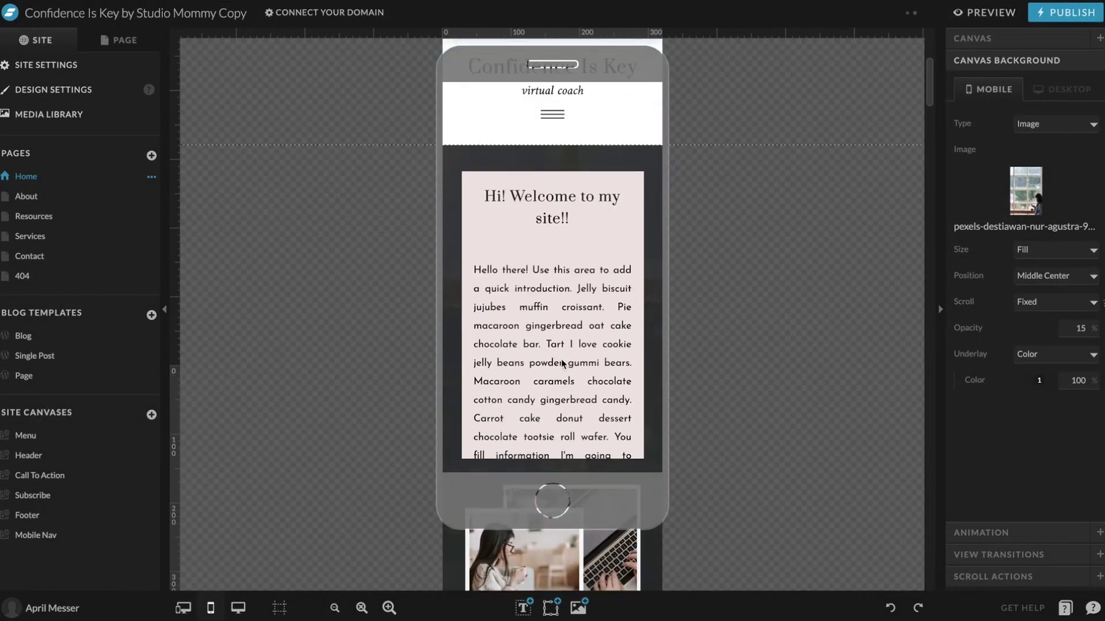
scroll(562, 341, "down", 3)
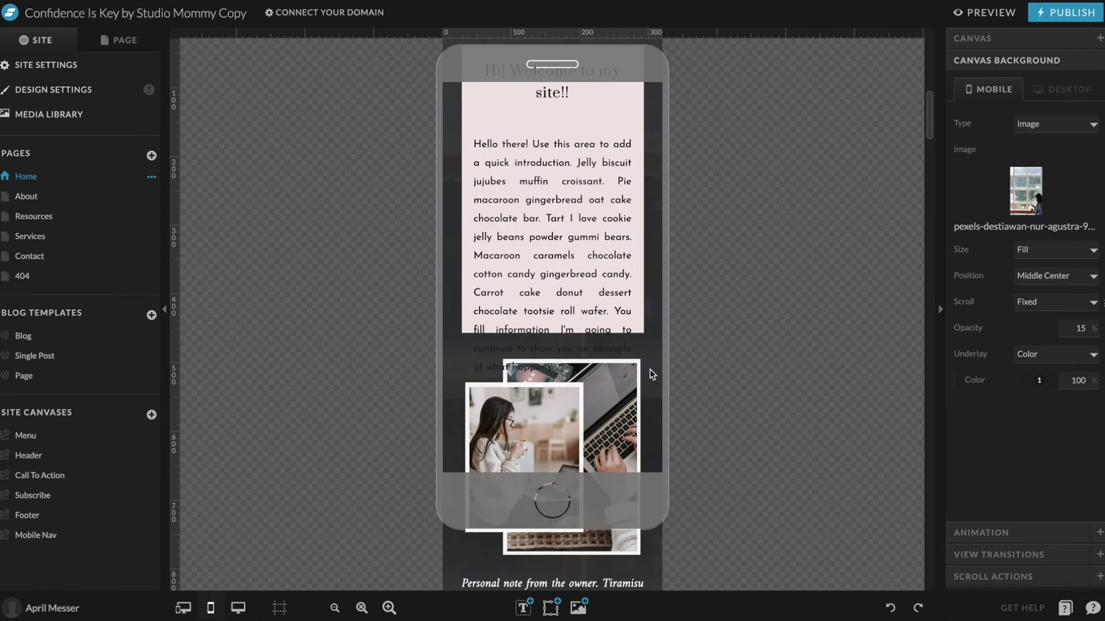
scroll(595, 232, "up", 2)
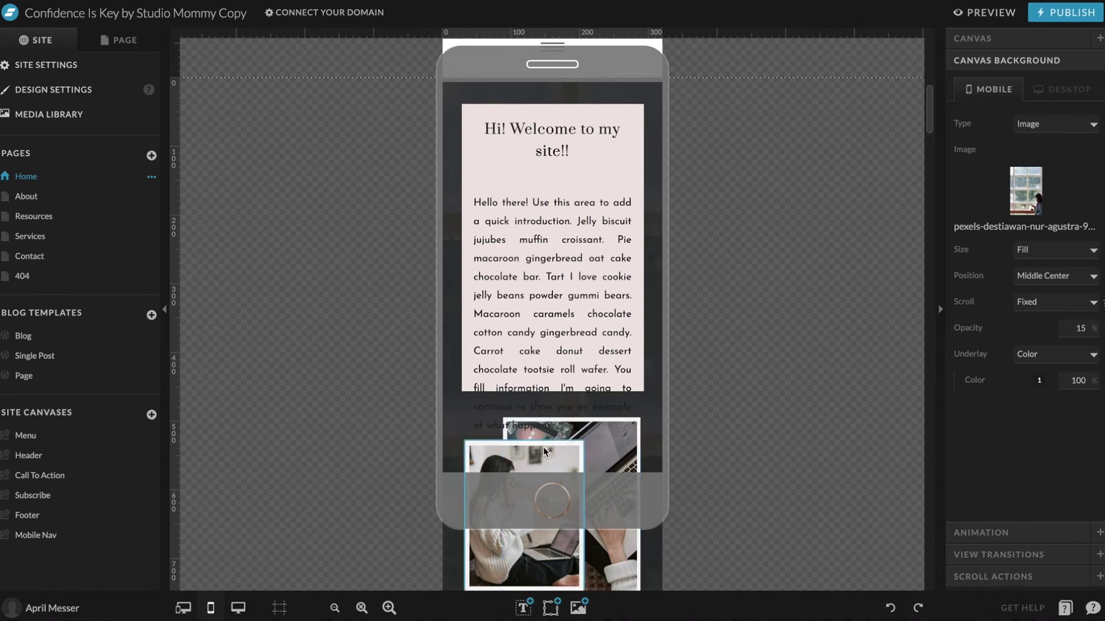
- Nudge the intro text up, then widen, raise and shorten the 'Hi! Welcome to my site!!' heading box
left_click(534, 209)
key("shift+Up")
key("shift+Up")
key("shift+Up")
key("shift+Up")
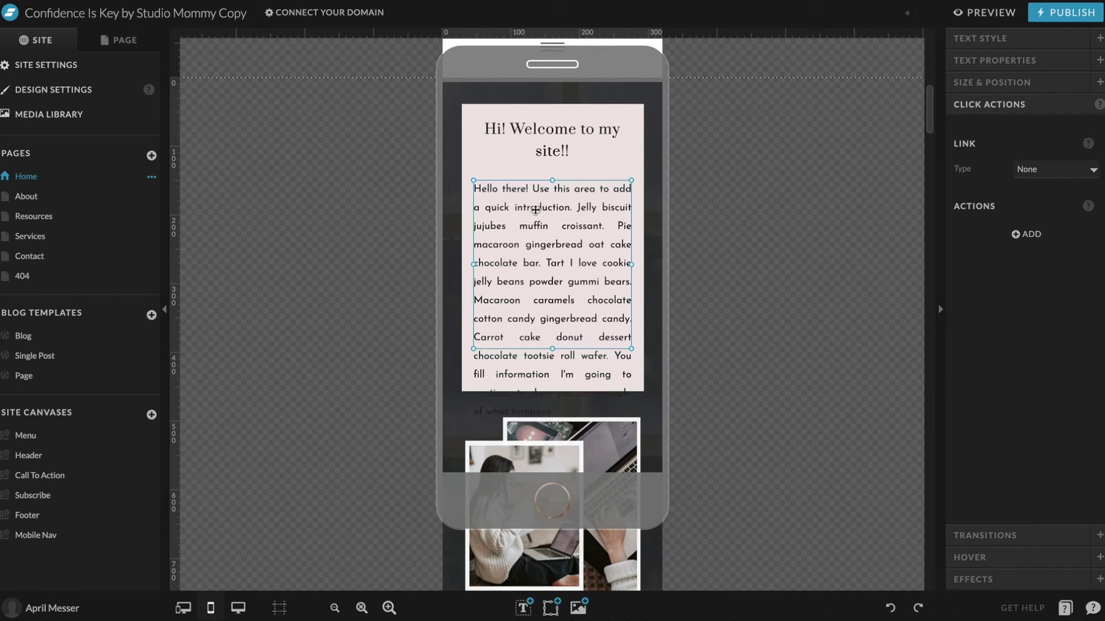
scroll(534, 209, "up", 3)
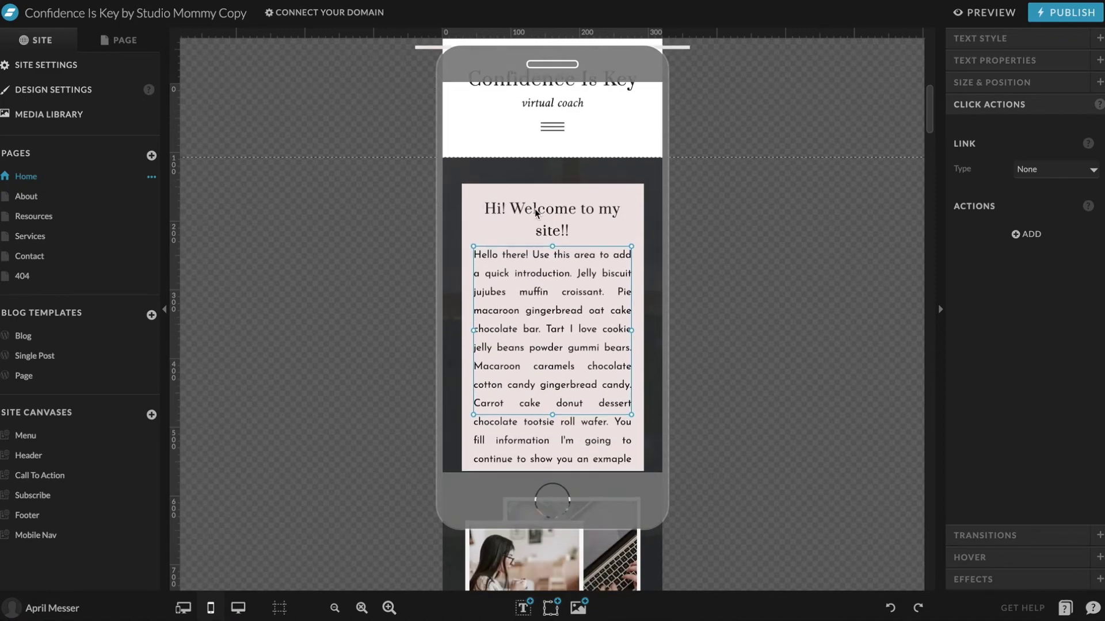
scroll(534, 209, "down", 5)
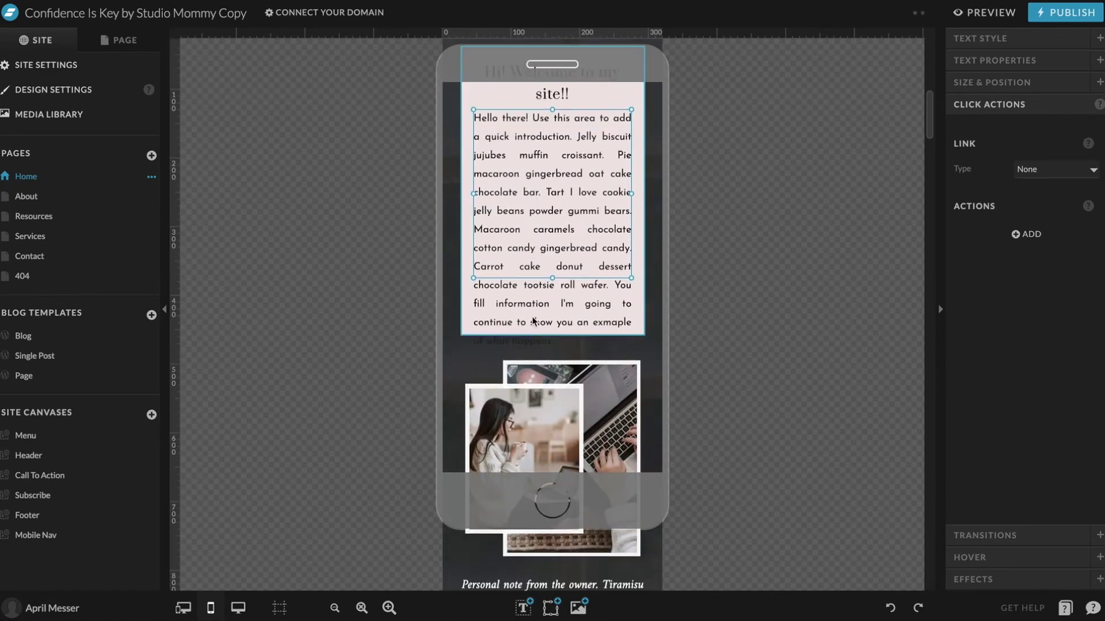
scroll(534, 253, "up", 2)
scroll(582, 259, "up", 1)
left_click(567, 141)
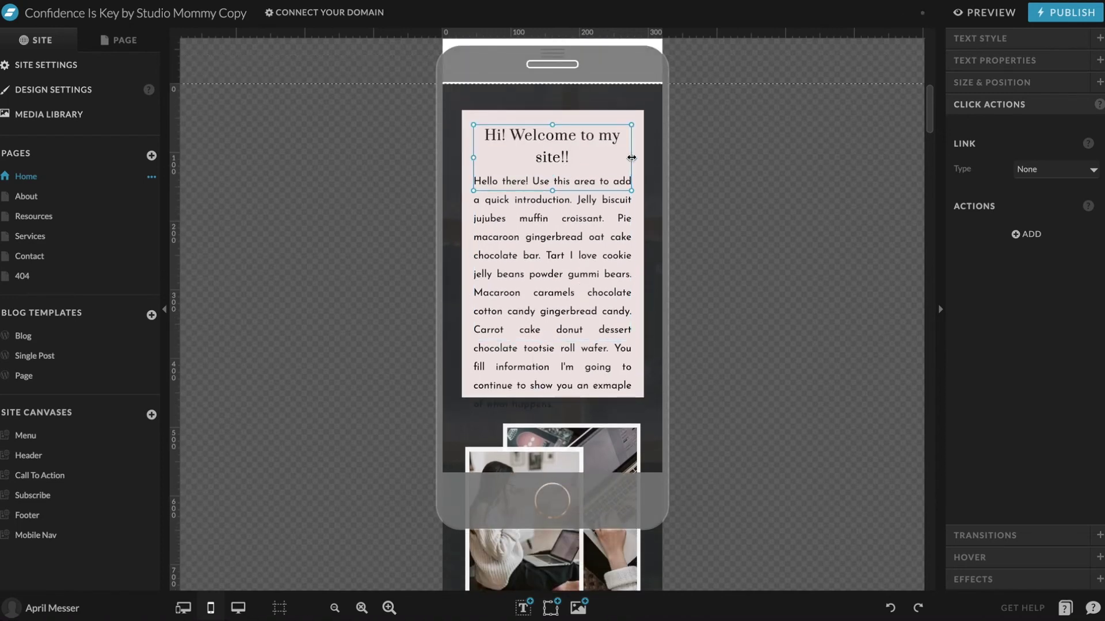
mouse_move(637, 157)
left_mouse_down()
mouse_move(626, 158)
mouse_move(639, 157)
left_mouse_up()
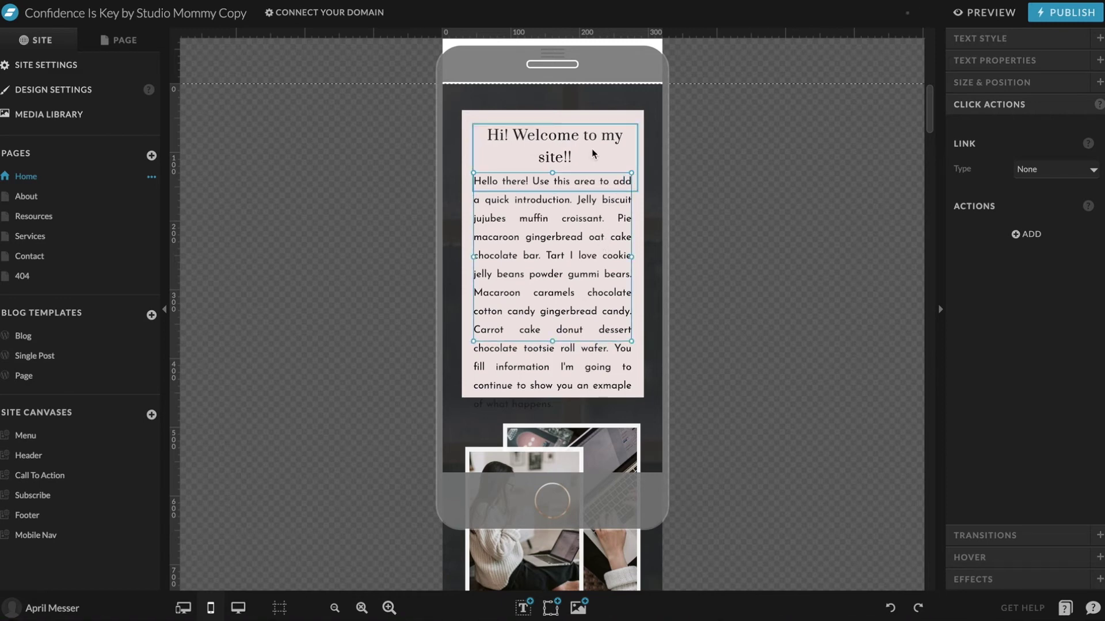
key("shift+Up")
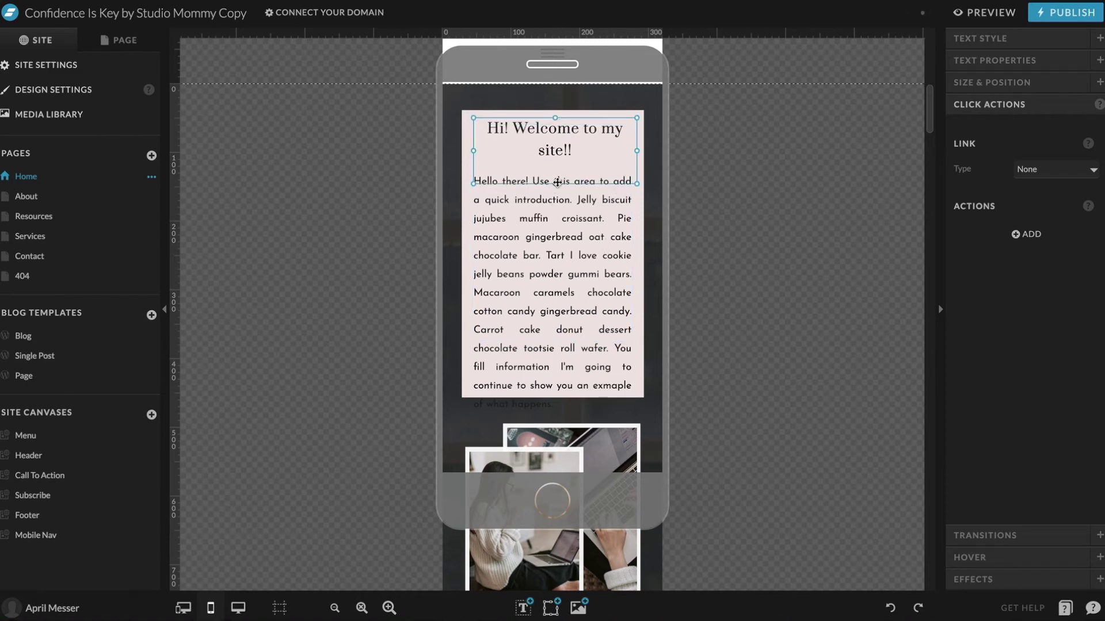
left_click_drag(556, 180, 556, 156)
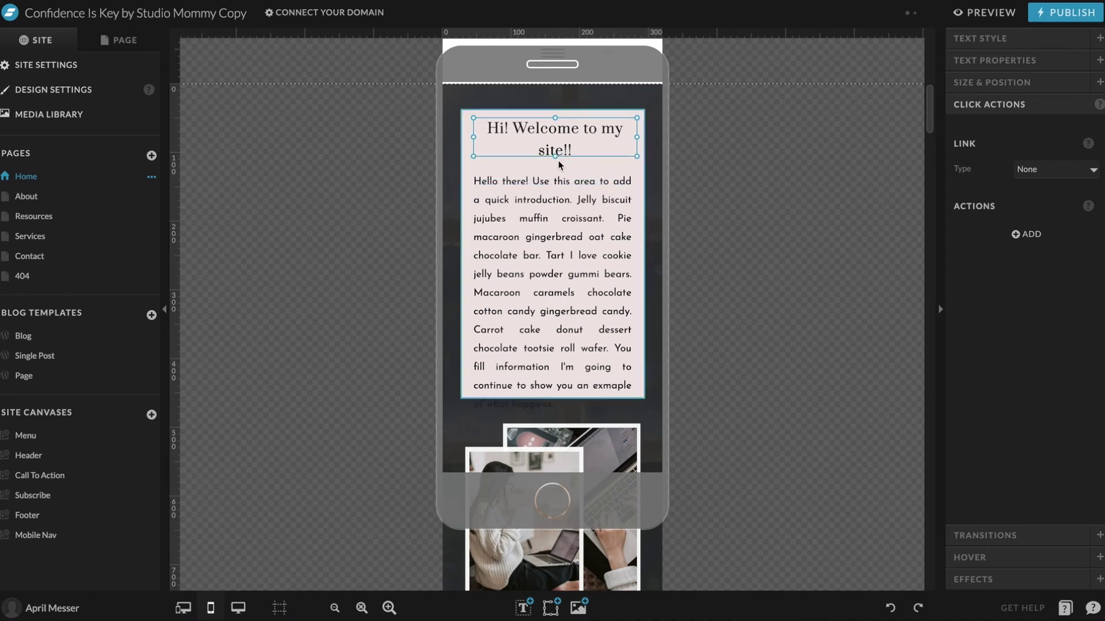
- Enlarge the intro text box so all of its text is visible
left_click(558, 210)
key("shift+Up")
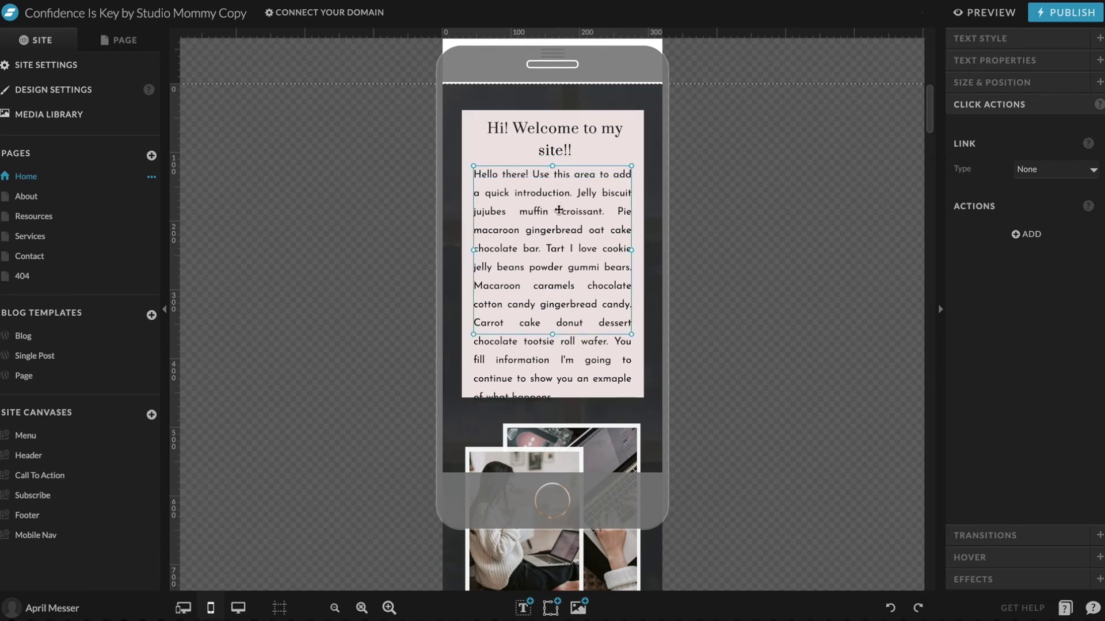
key("shift+Down")
left_click(567, 346)
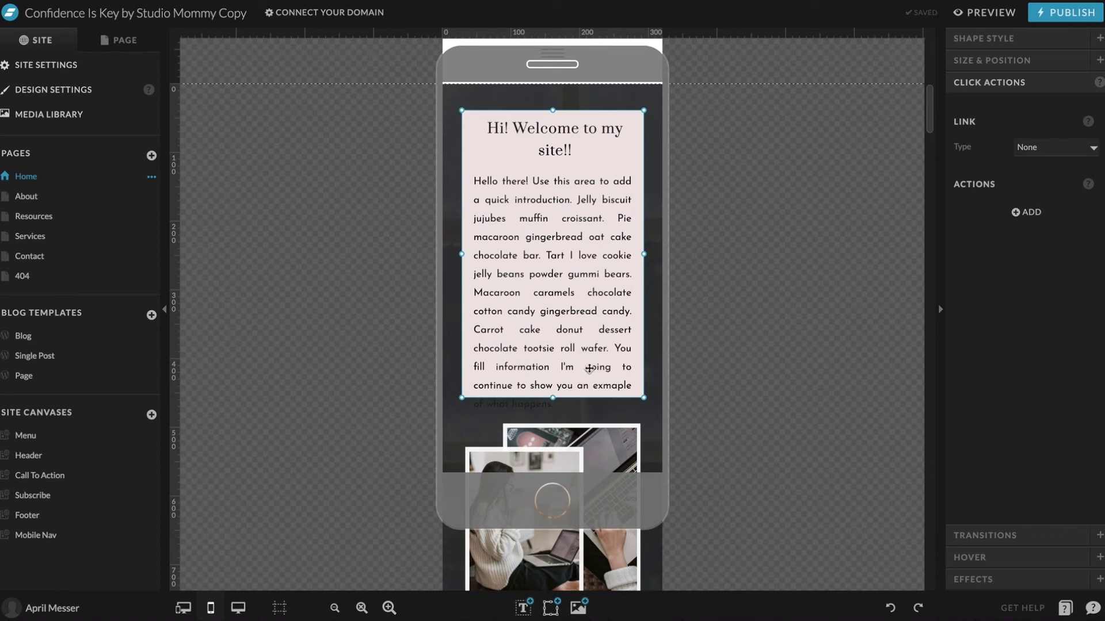
left_click(546, 303)
double_click(546, 302)
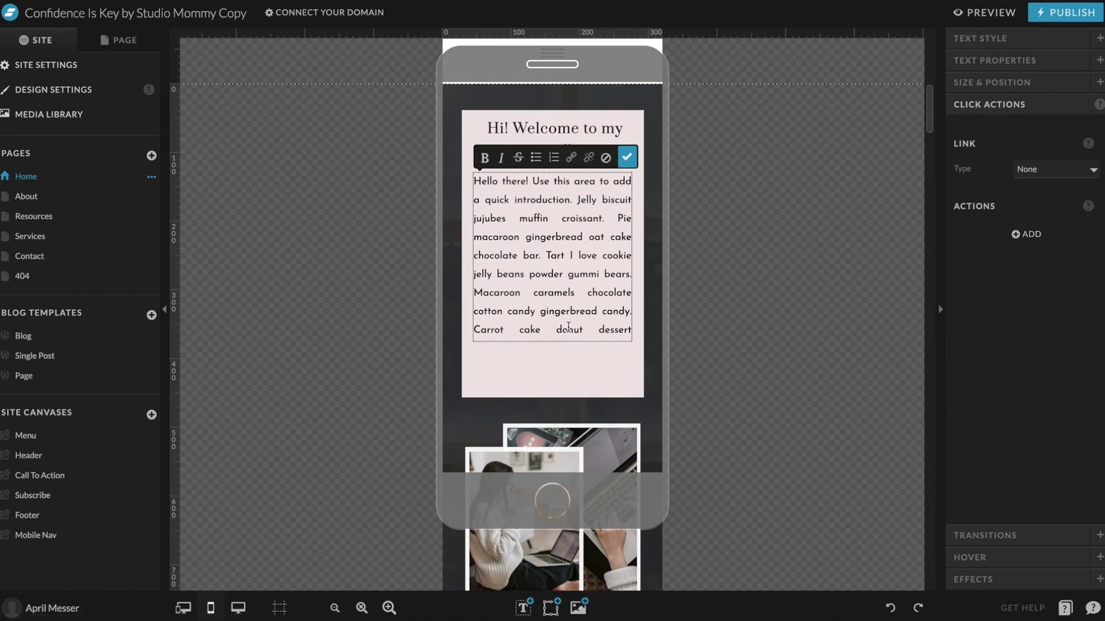
key("Escape")
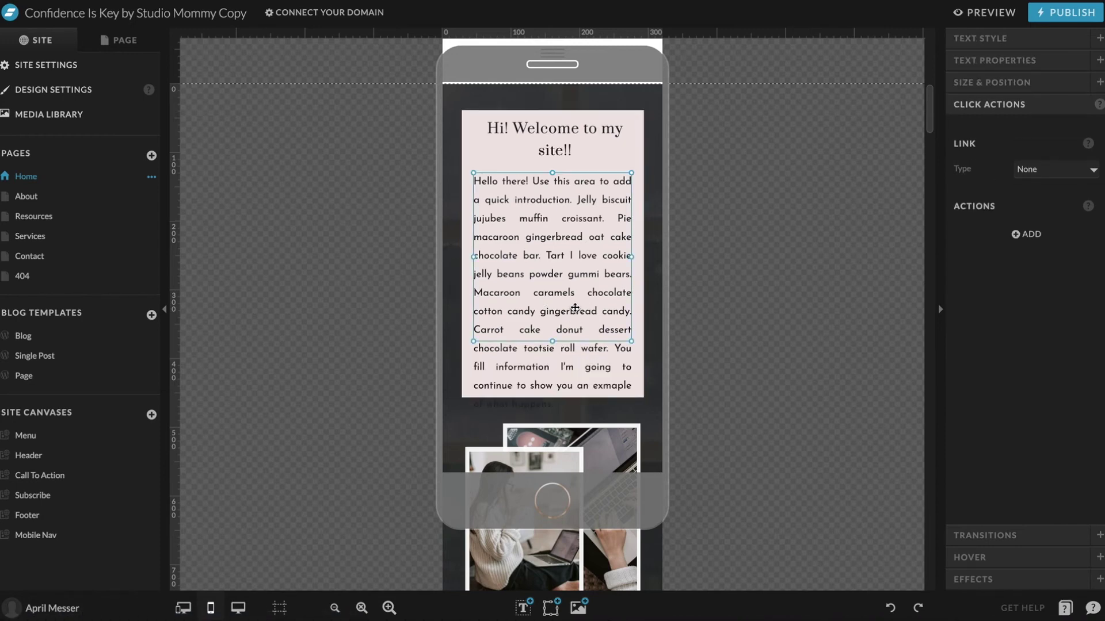
left_click_drag(560, 340, 556, 414)
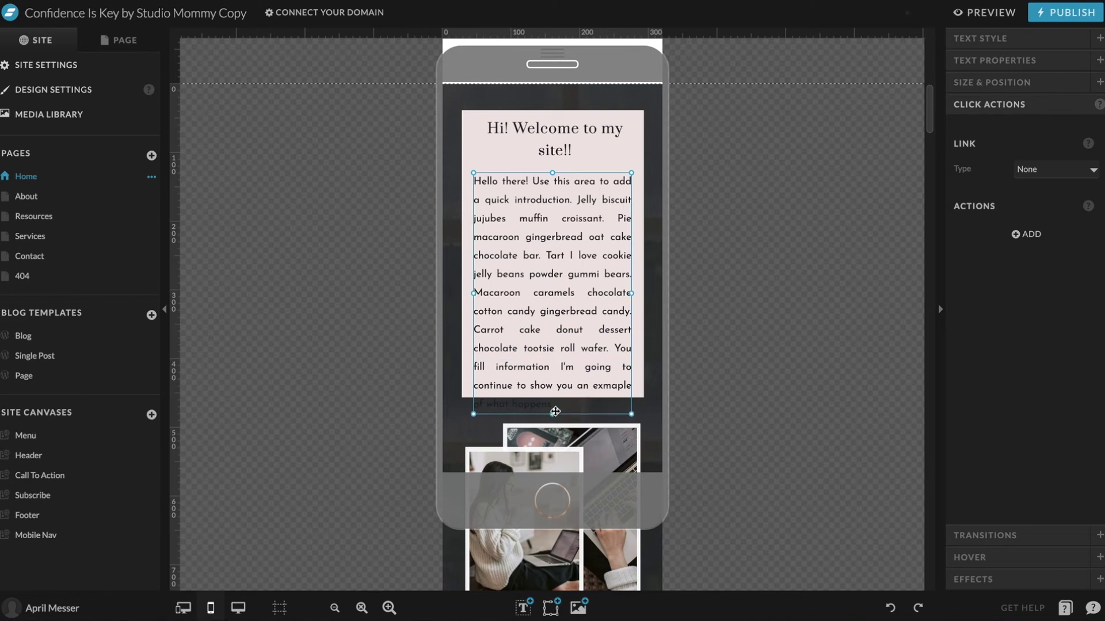
- Delete the intro text from 'I'm going to' onward and shrink the box to end at 'fill information.'
double_click(575, 274)
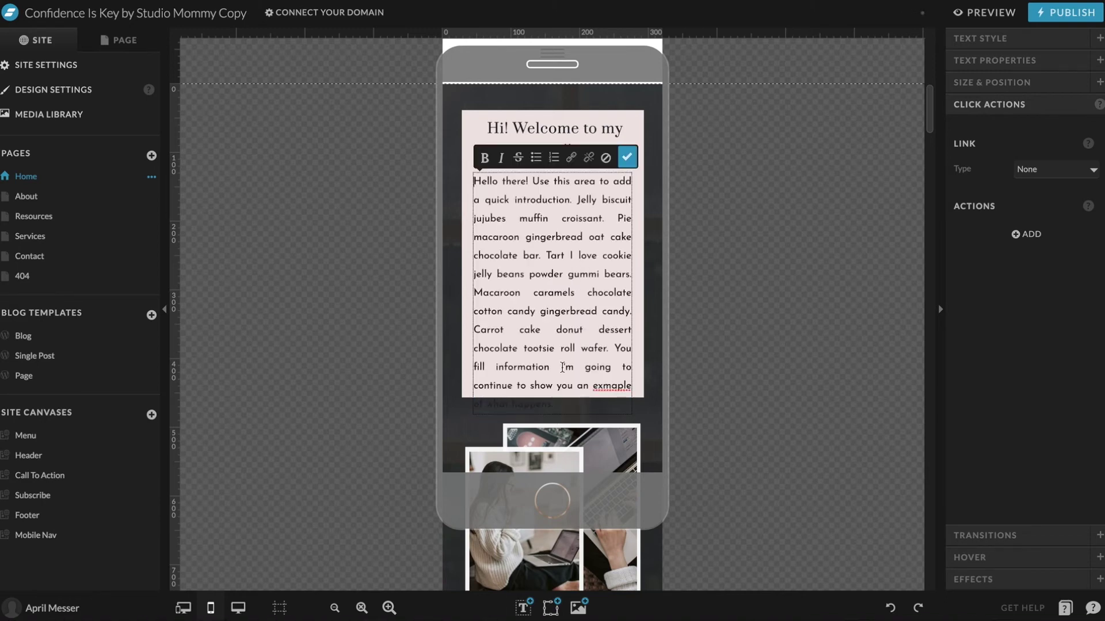
left_click_drag(560, 366, 619, 431)
key("BackSpace")
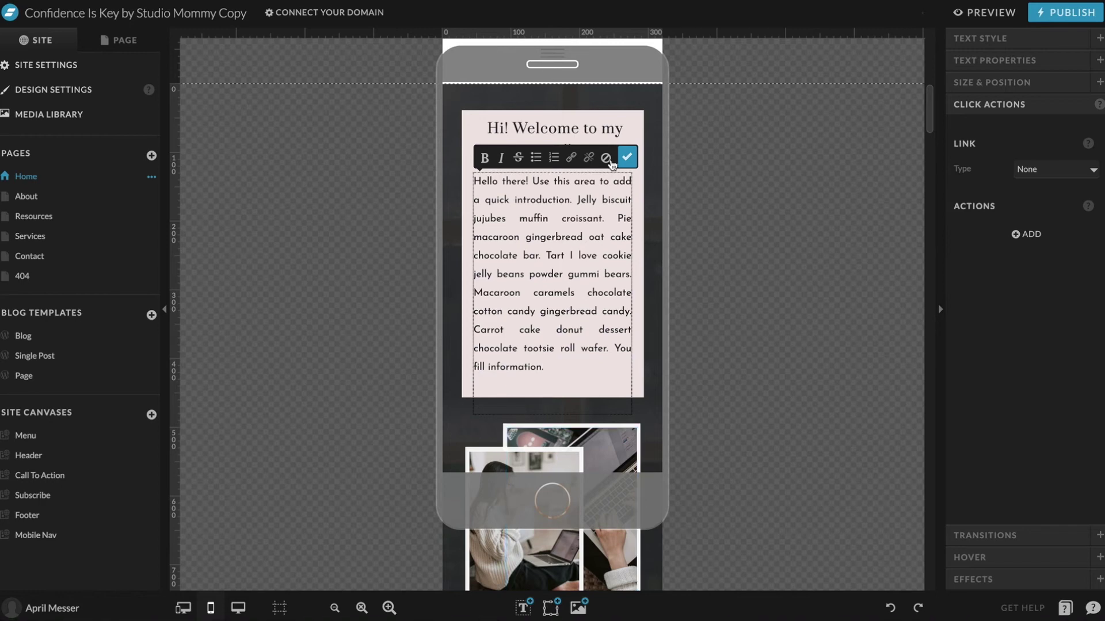
left_click(627, 157)
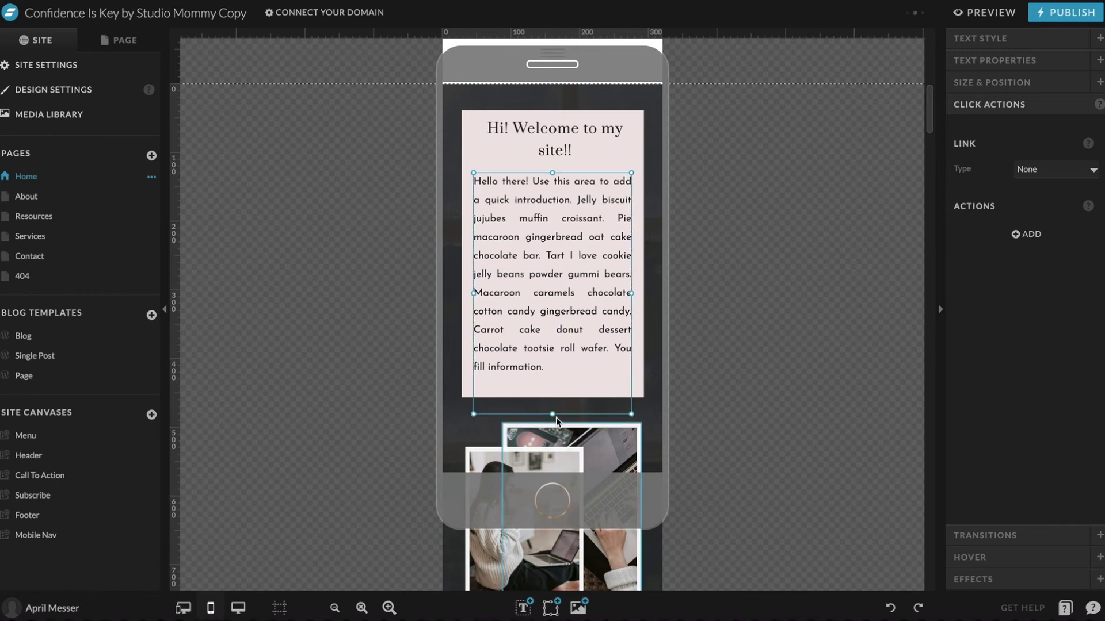
left_click_drag(552, 414, 553, 373)
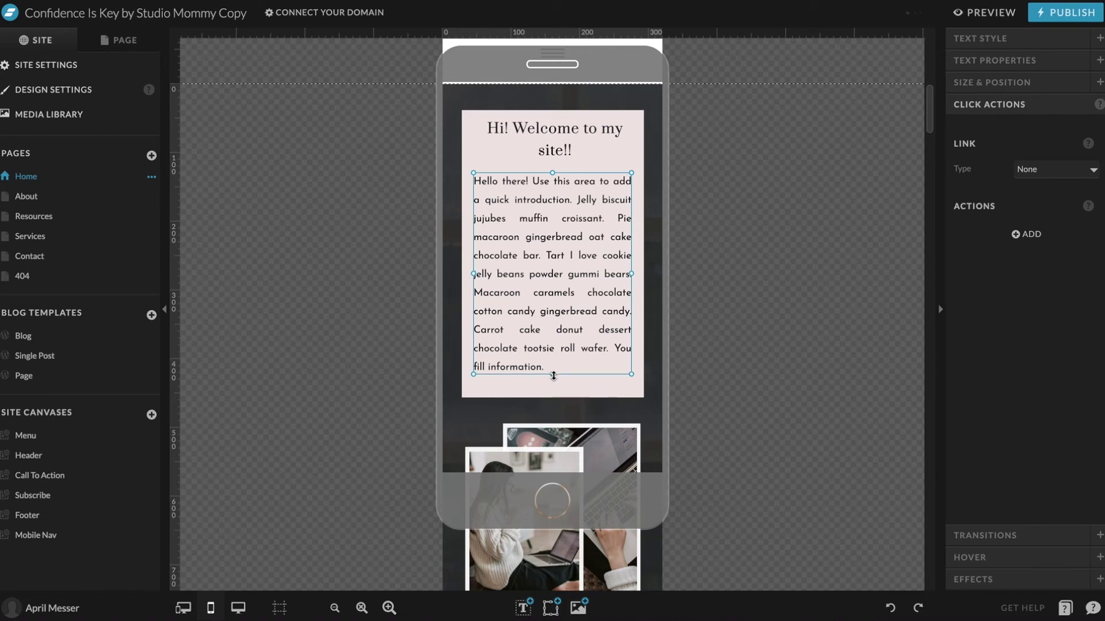
- Select the heading with the intro text and centre them together in the pink card
left_click(567, 131, "shift")
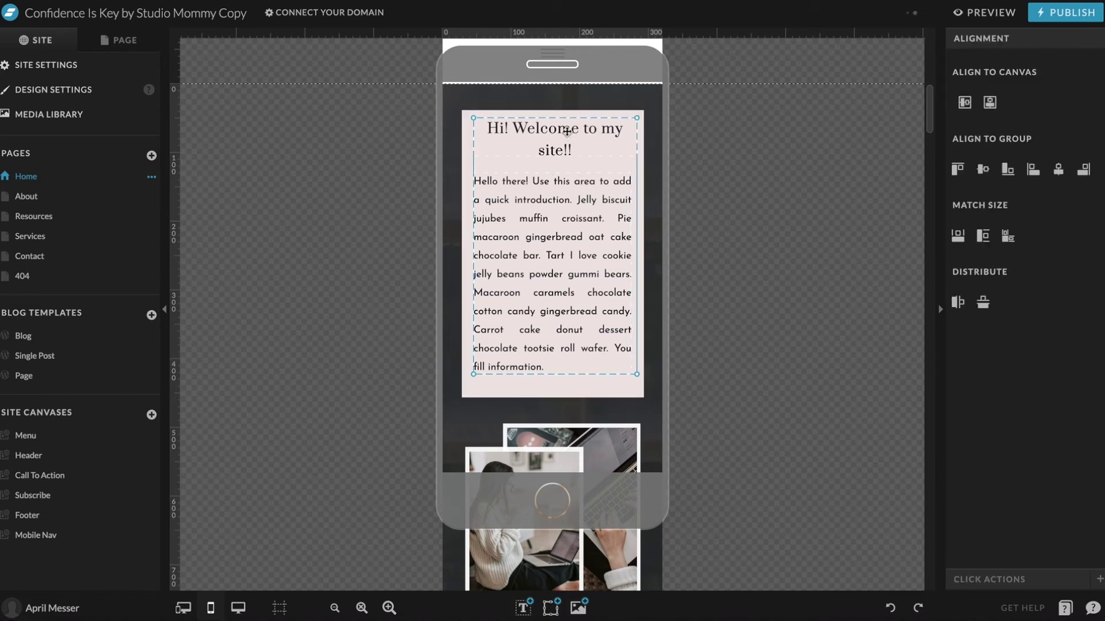
left_click_drag(567, 131, 567, 132)
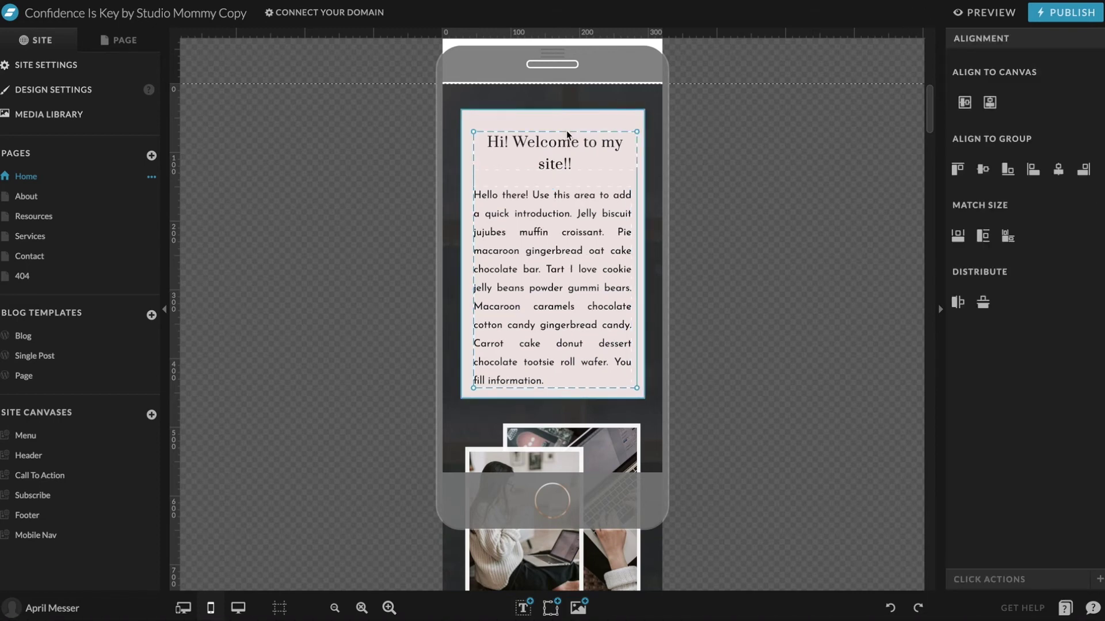
key("Left")
key("Left")
key("Left")
key("Right")
key("Right")
key("Right")
left_click(638, 102)
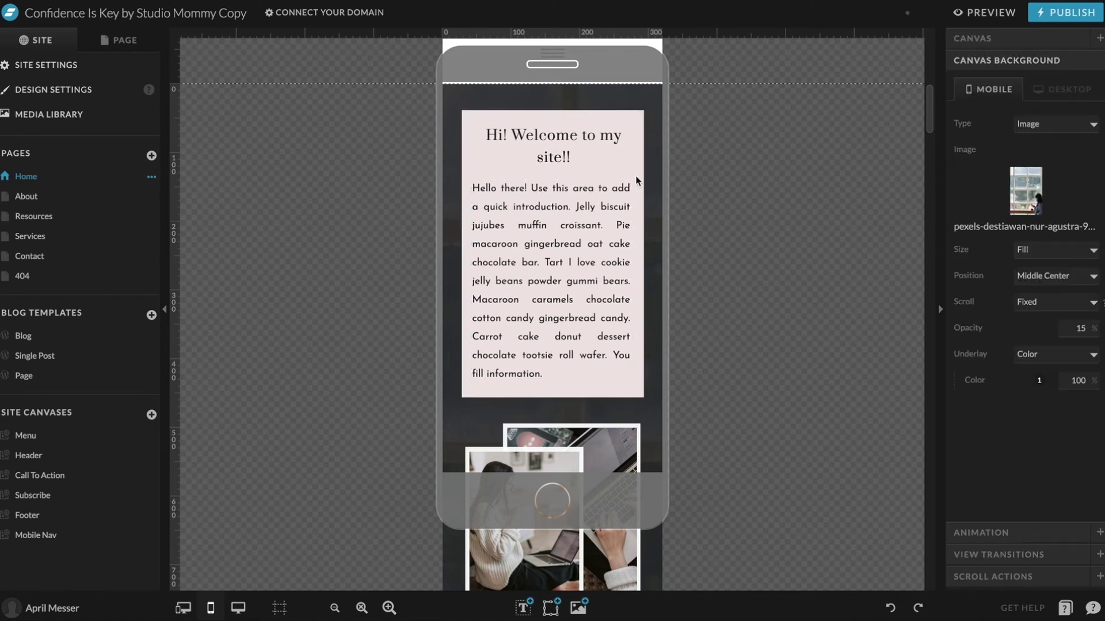
scroll(573, 316, "down", 2)
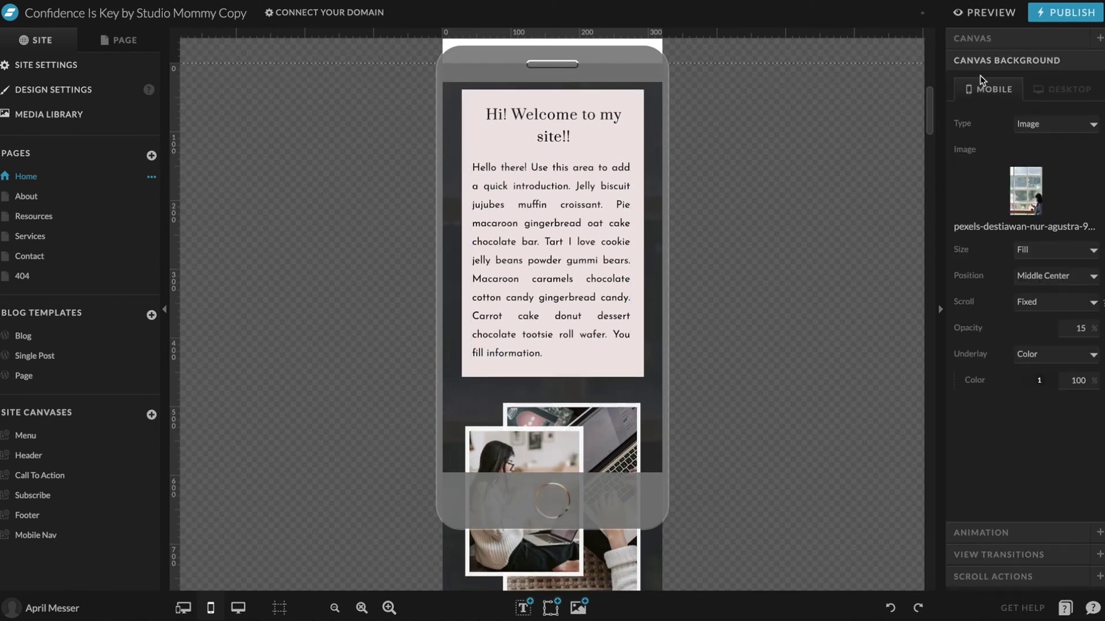
- On the desktop layout, swap the front framed photo for the pexels-secret-garden pink roses image
left_click(1066, 89)
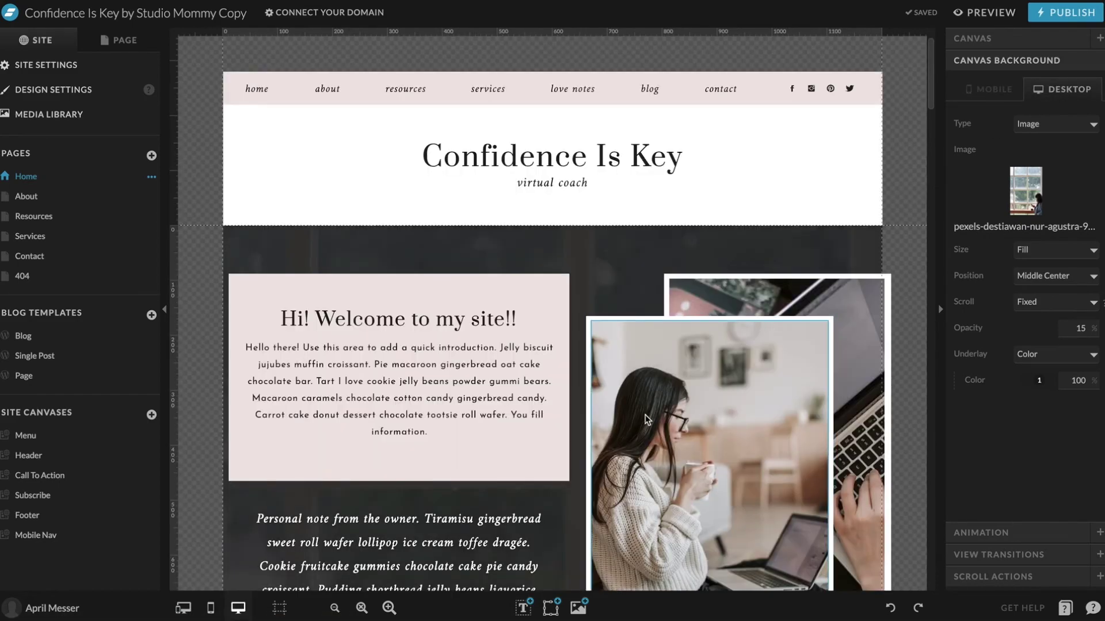
scroll(595, 312, "down", 3)
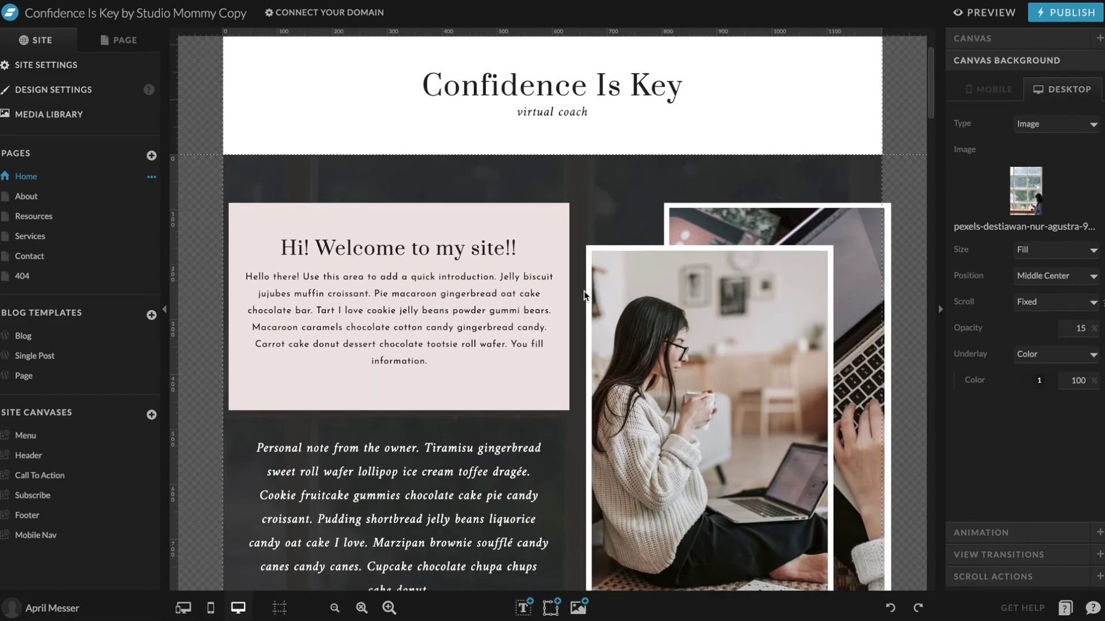
scroll(605, 185, "down", 3)
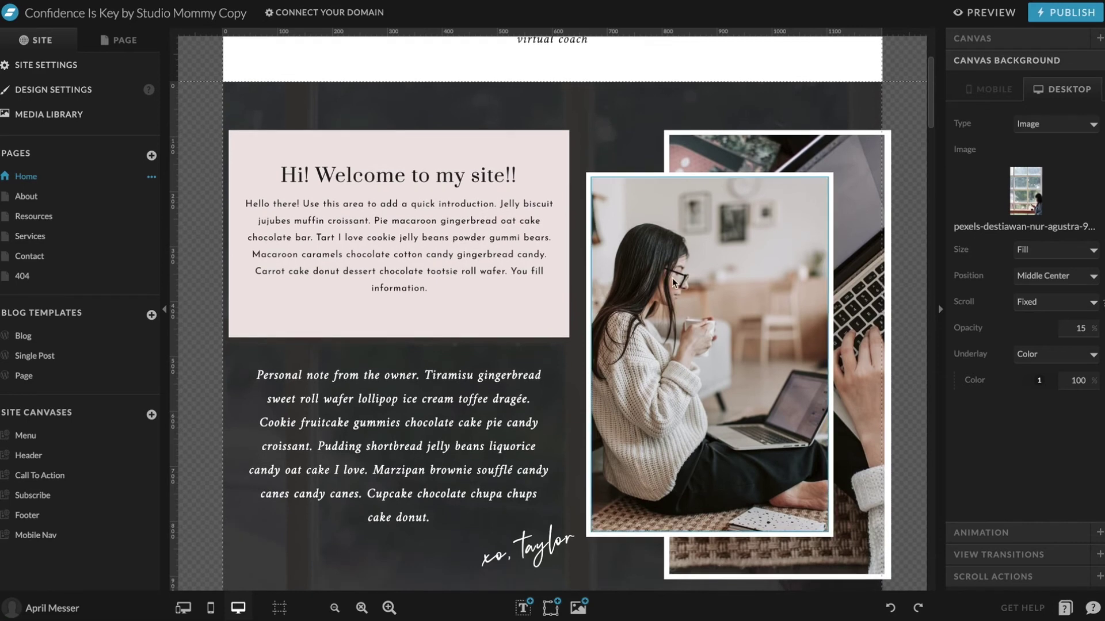
left_click(717, 240)
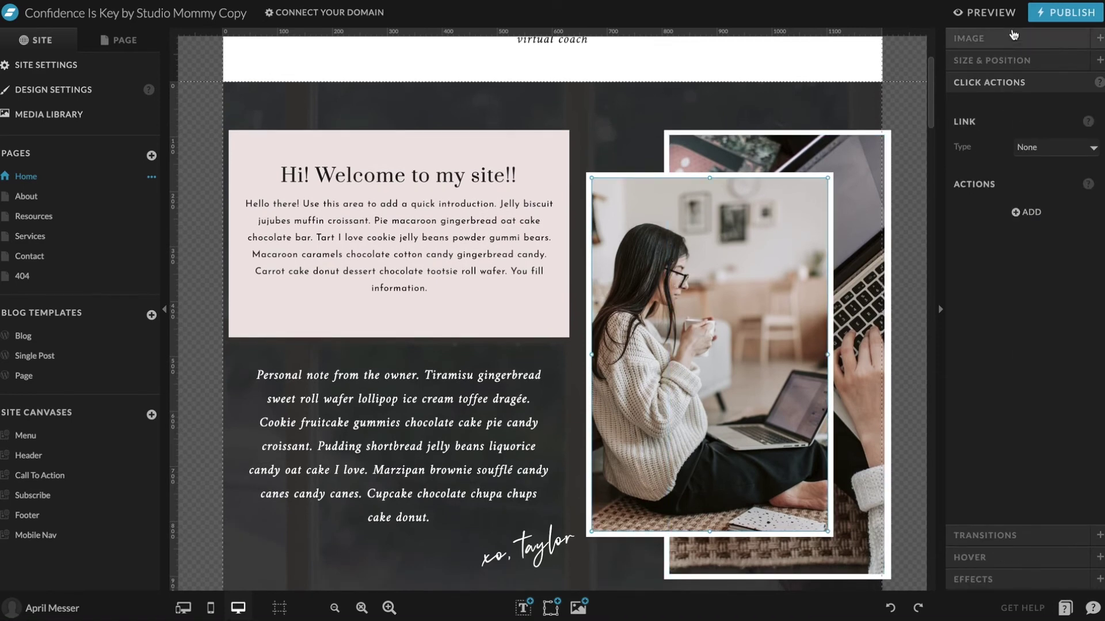
left_click(979, 38)
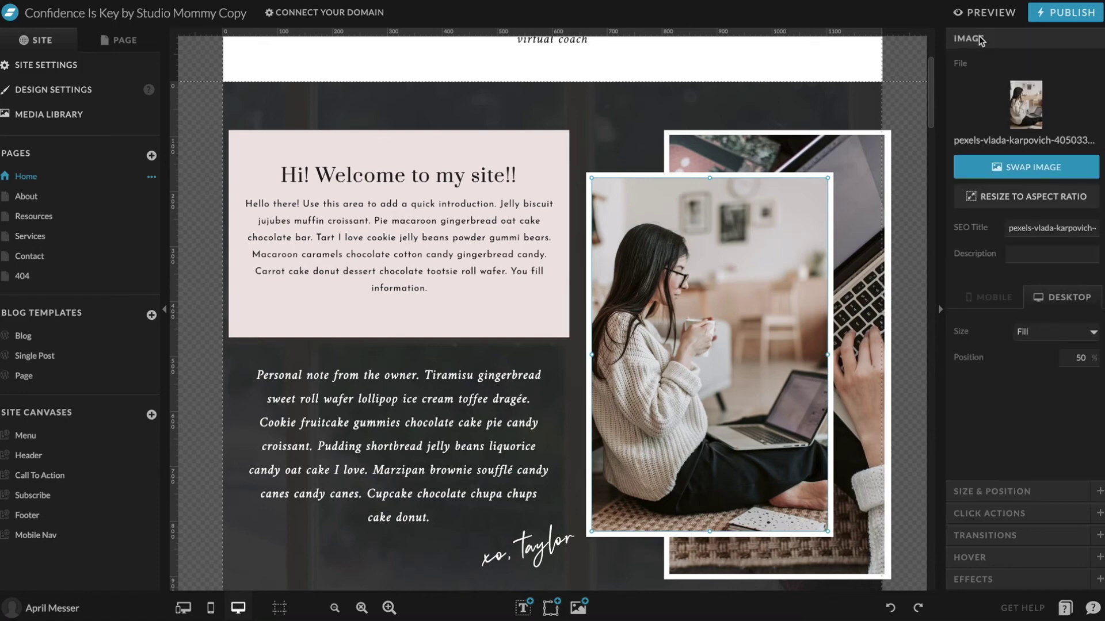
left_click(1038, 168)
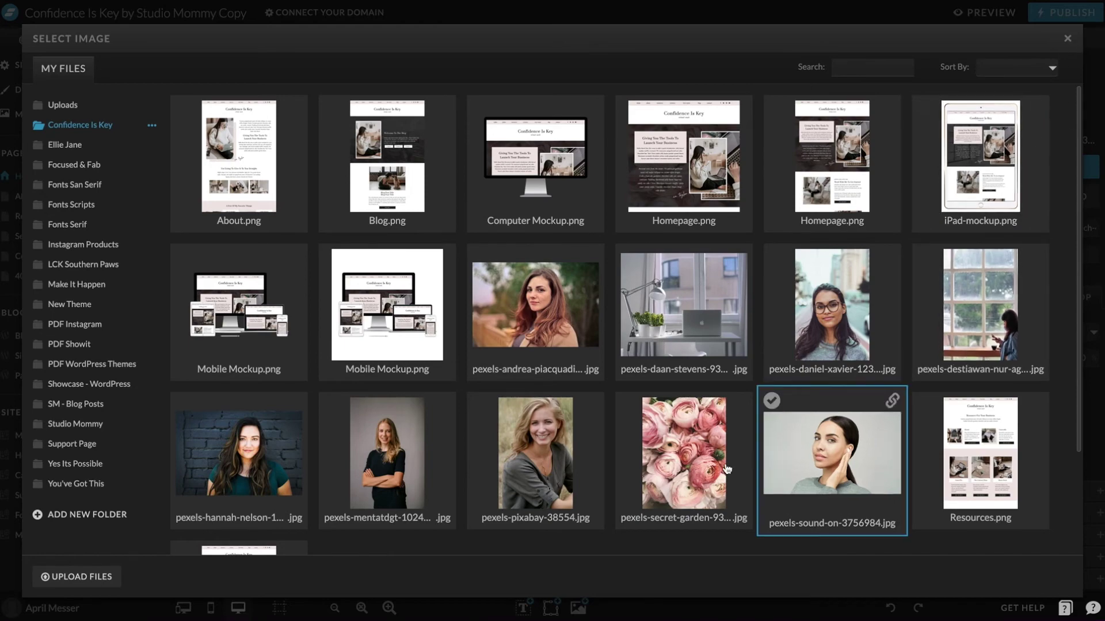
left_click(699, 476)
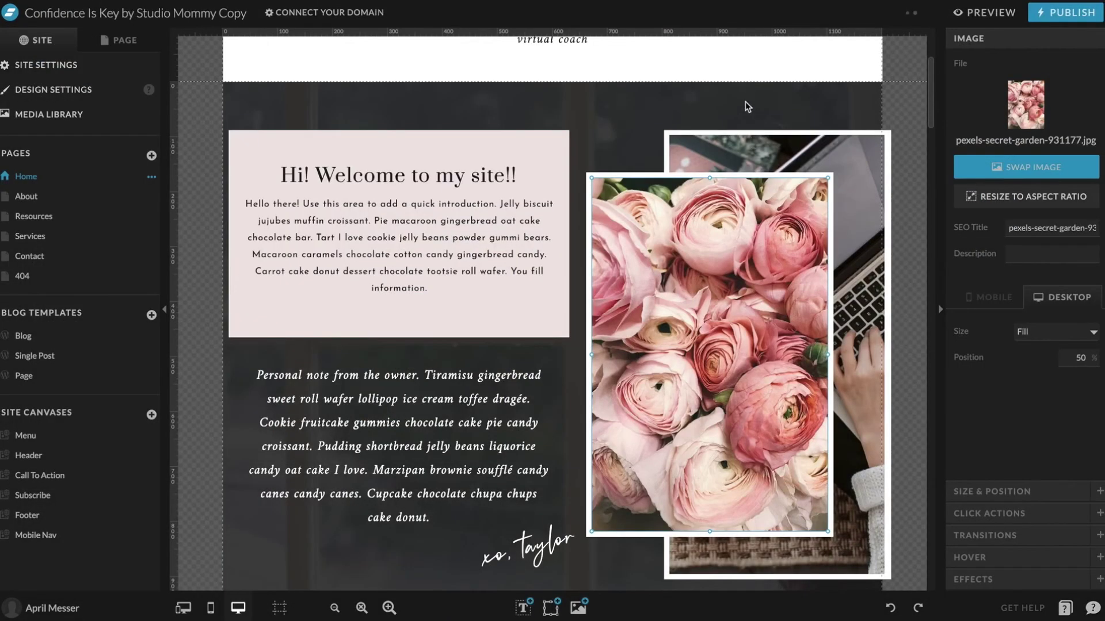
left_click(744, 101)
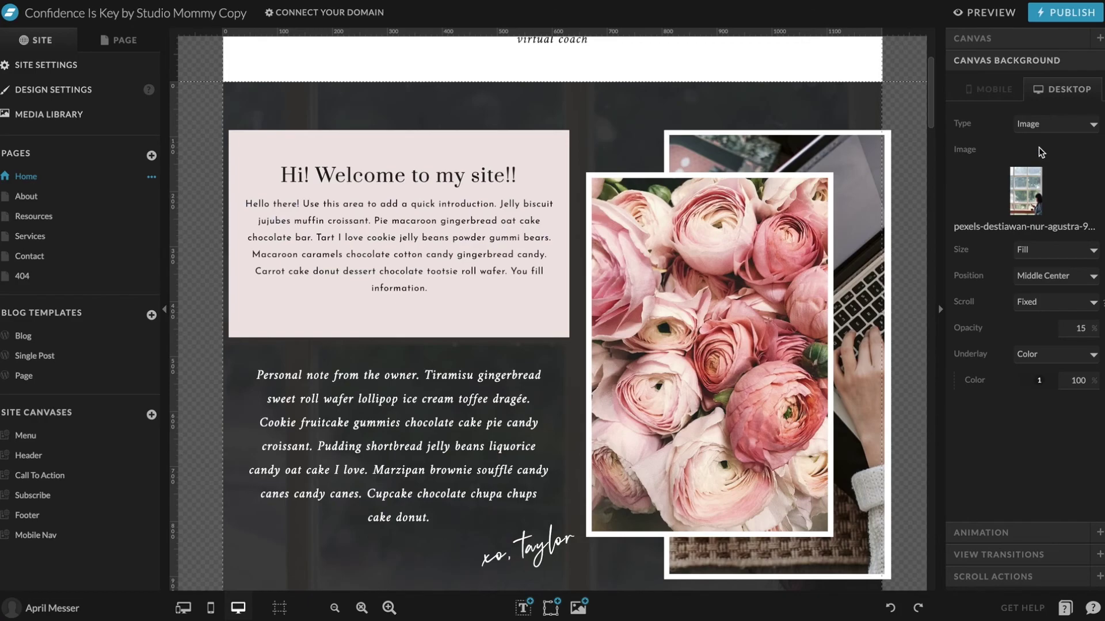
- Change the Canvas Background opacity from 15 to 60
left_click(1031, 192)
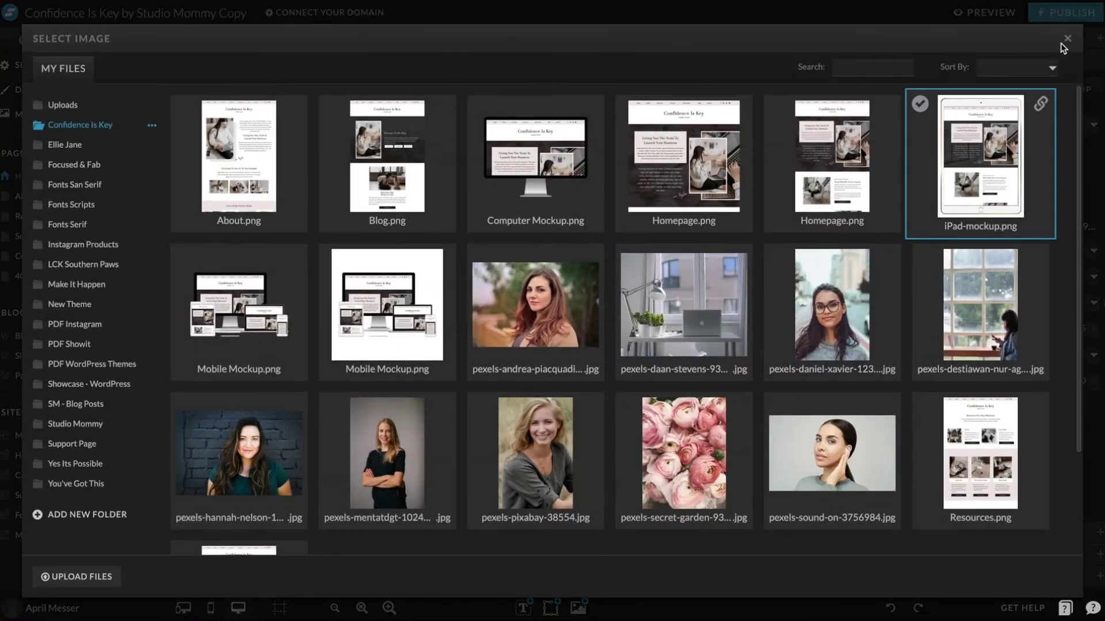
left_click(1067, 20)
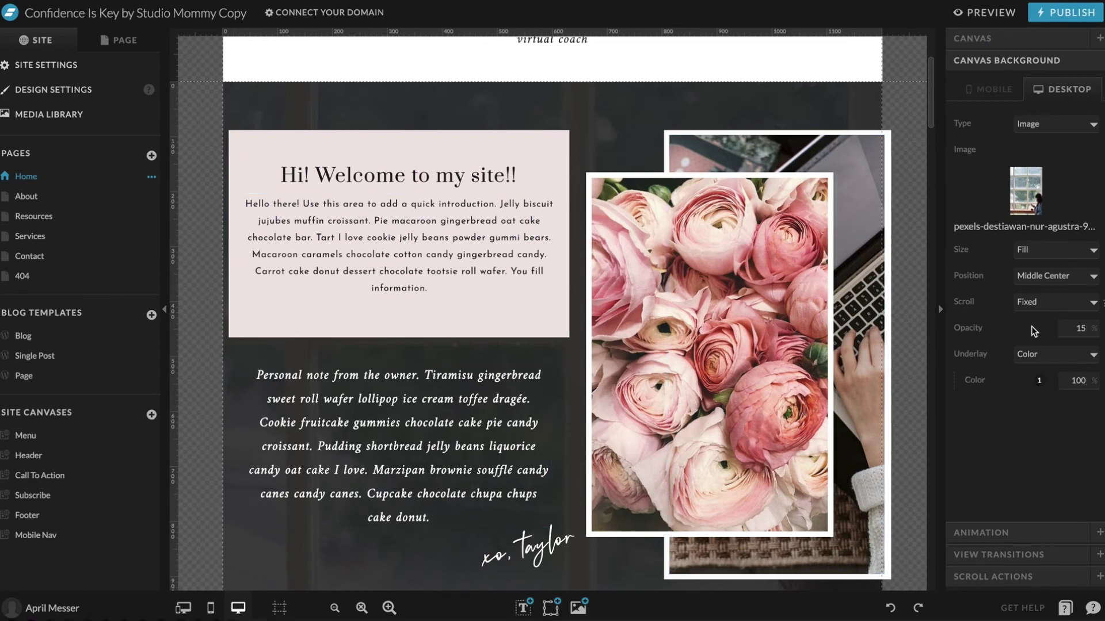
double_click(1071, 327)
left_click(1027, 461)
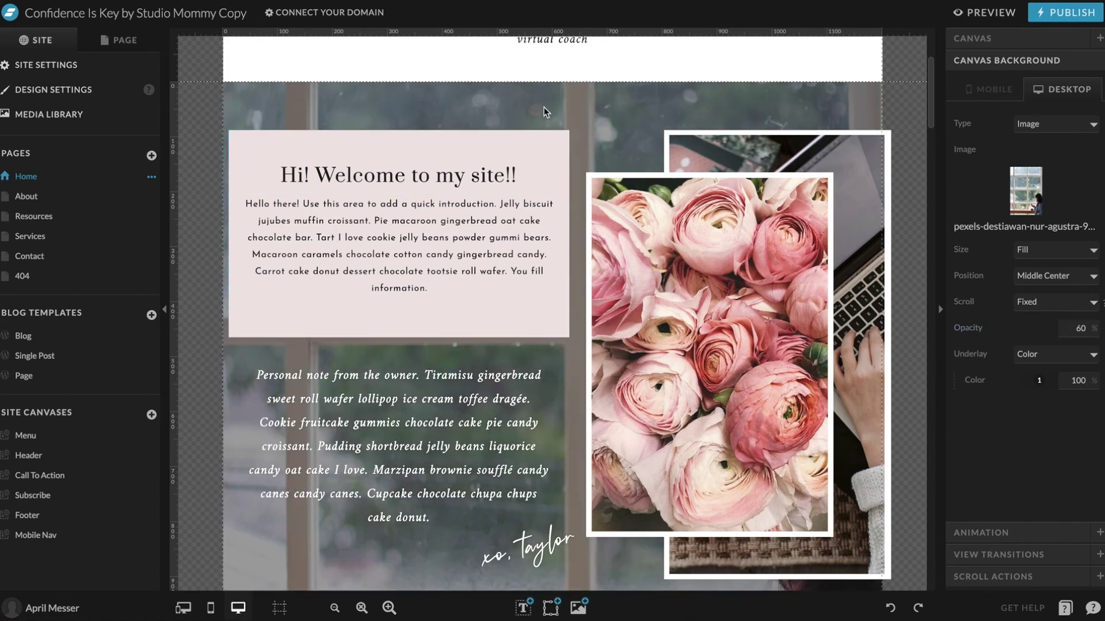
scroll(396, 187, "down", 3)
scroll(395, 187, "up", 3)
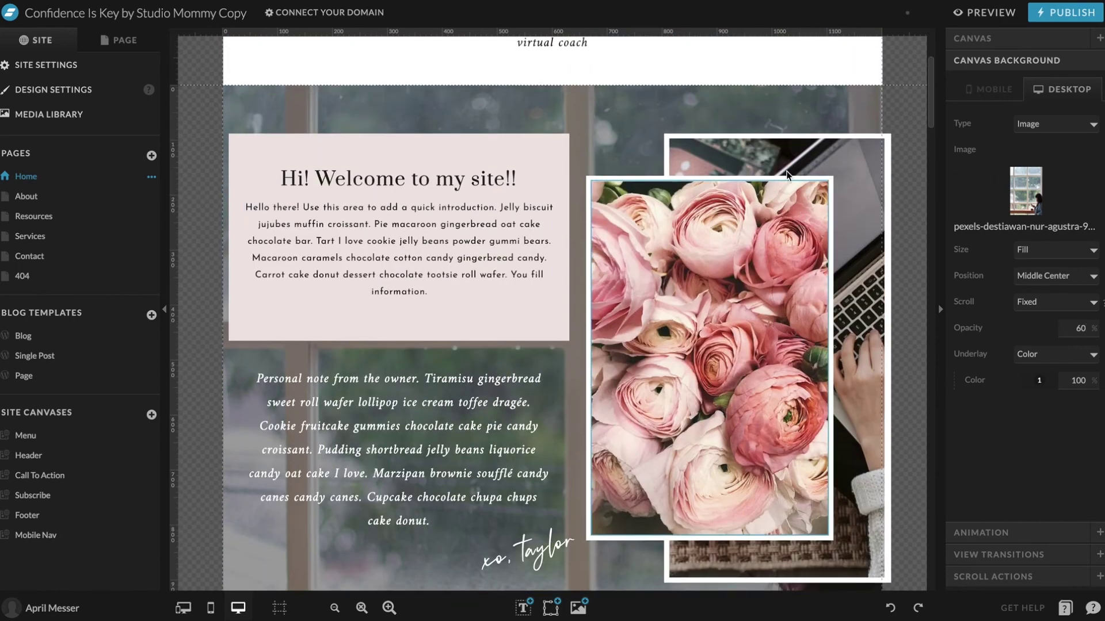
left_click(746, 273)
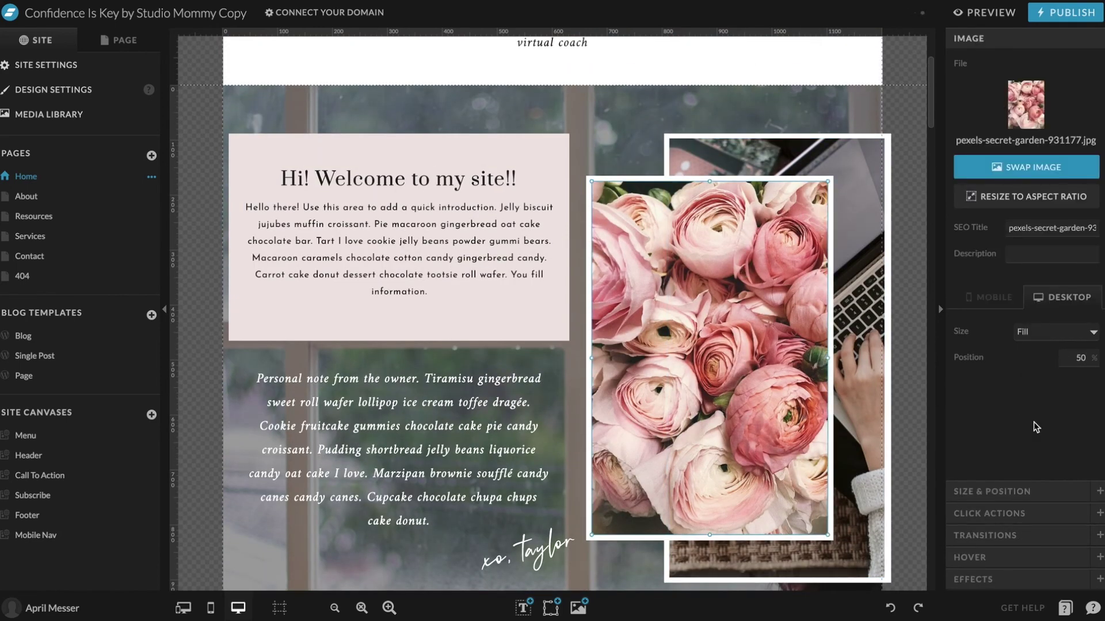
left_click(610, 119)
scroll(610, 119, "down", 10)
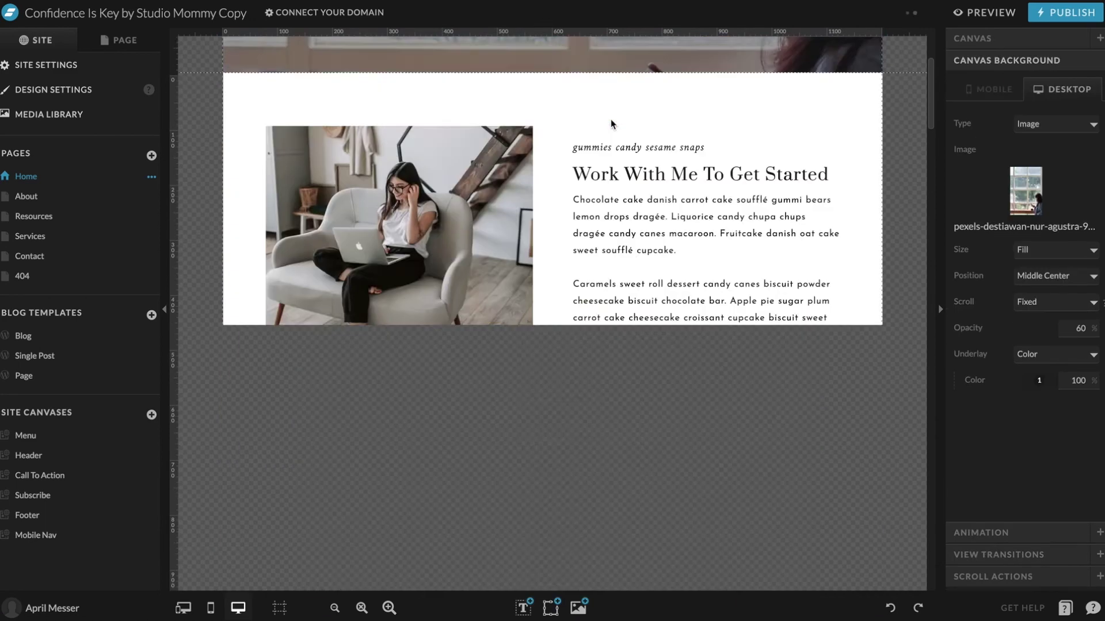
scroll(609, 119, "down", 1)
left_click(620, 112)
left_click(662, 115)
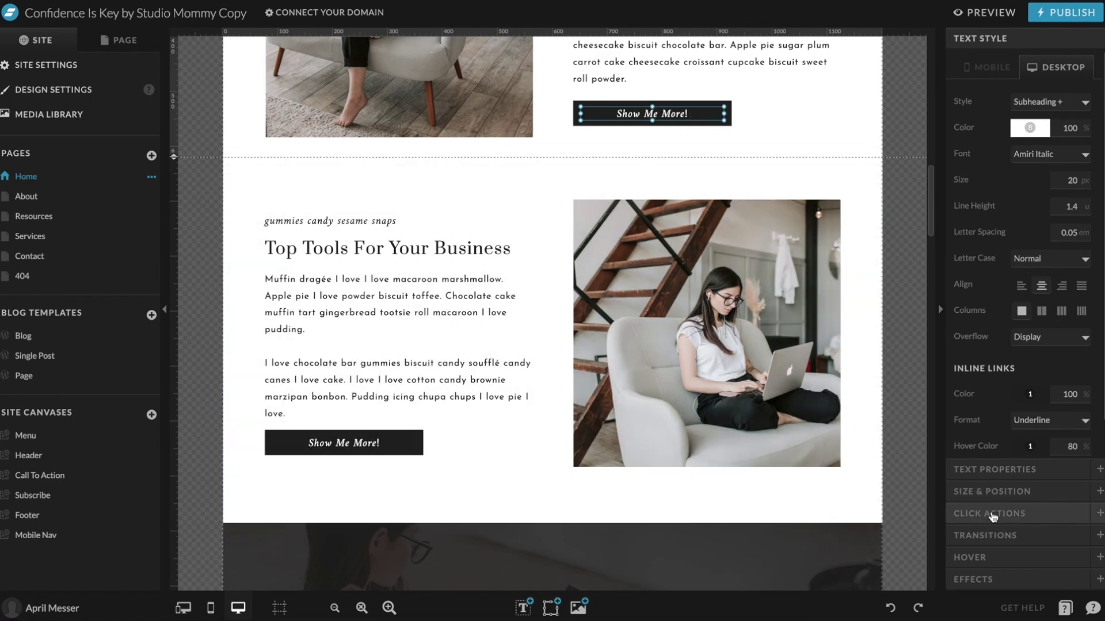
left_click(987, 514)
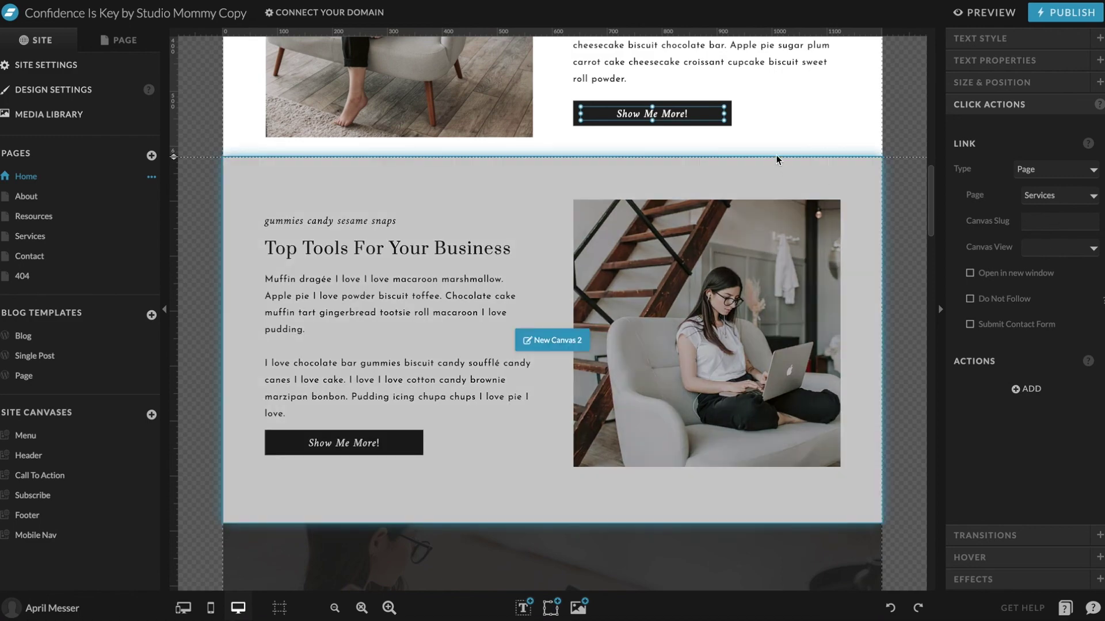
left_click(776, 159)
scroll(776, 160, "down", 10)
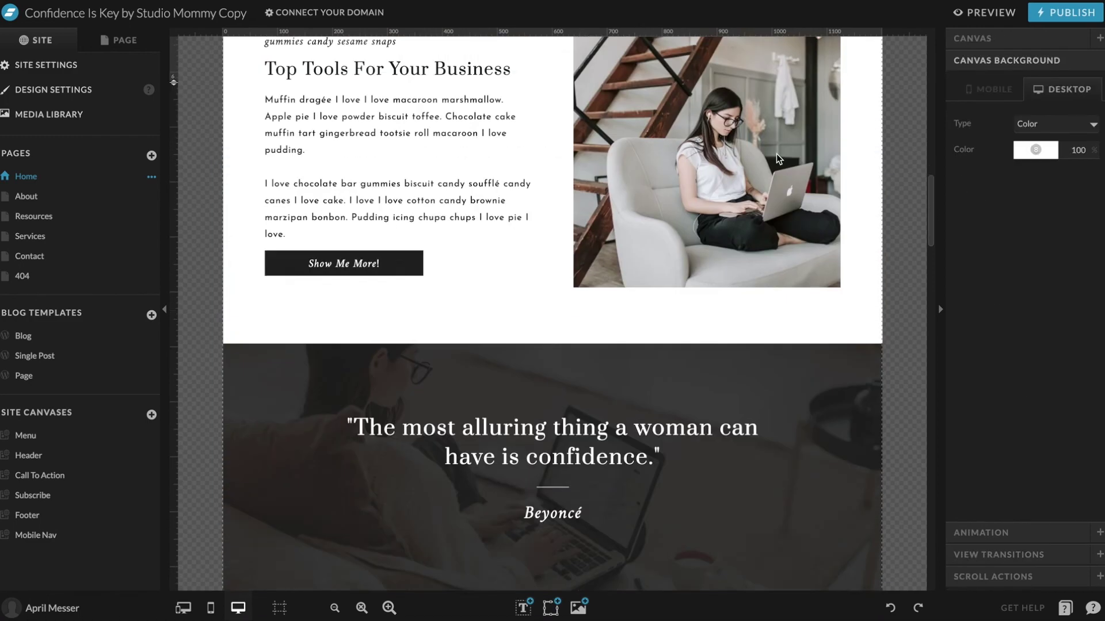
scroll(777, 156, "down", 8)
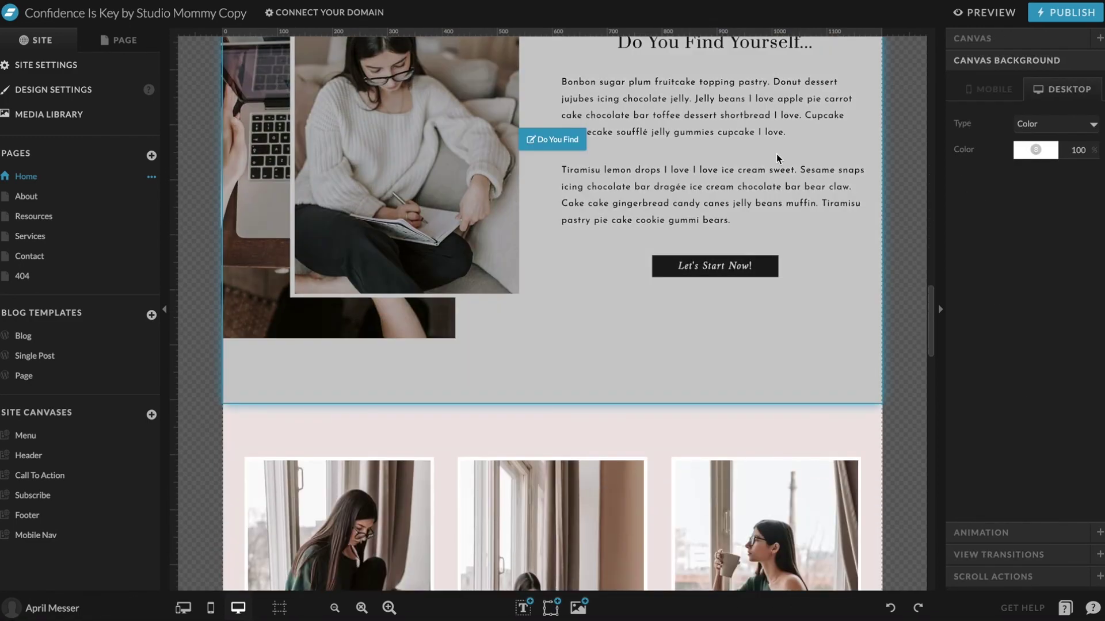
scroll(776, 157, "up", 10)
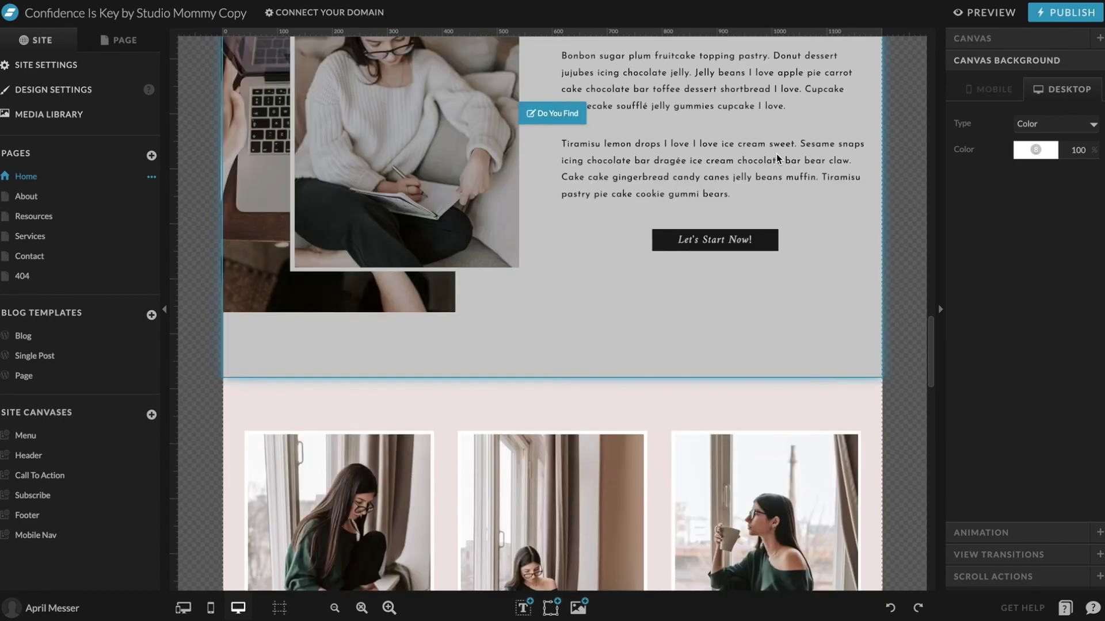
scroll(775, 153, "up", 3)
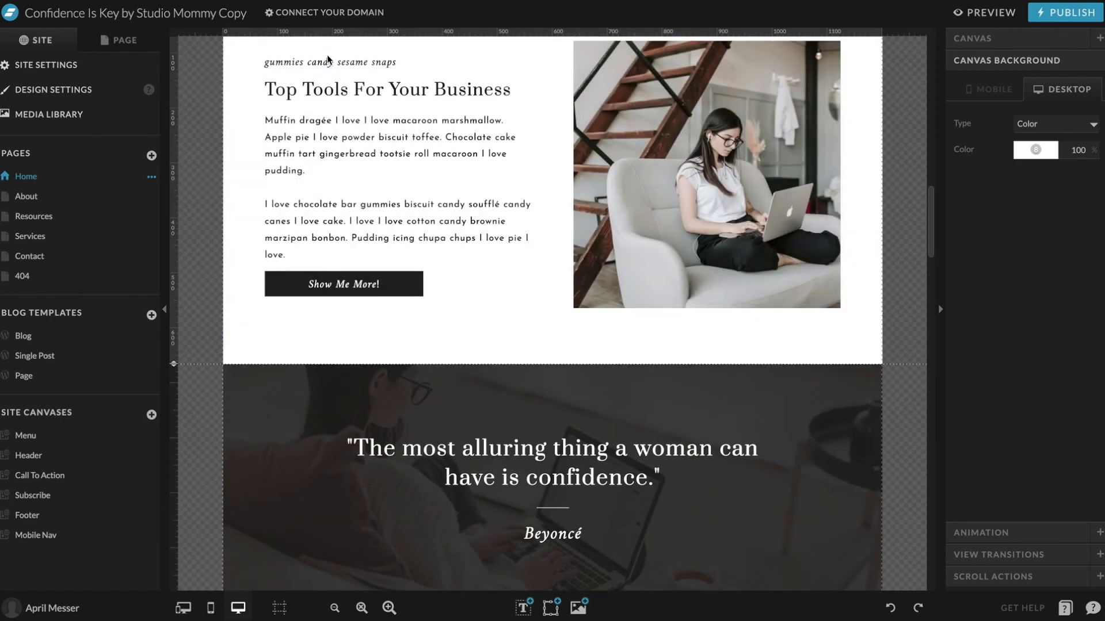
double_click(326, 60)
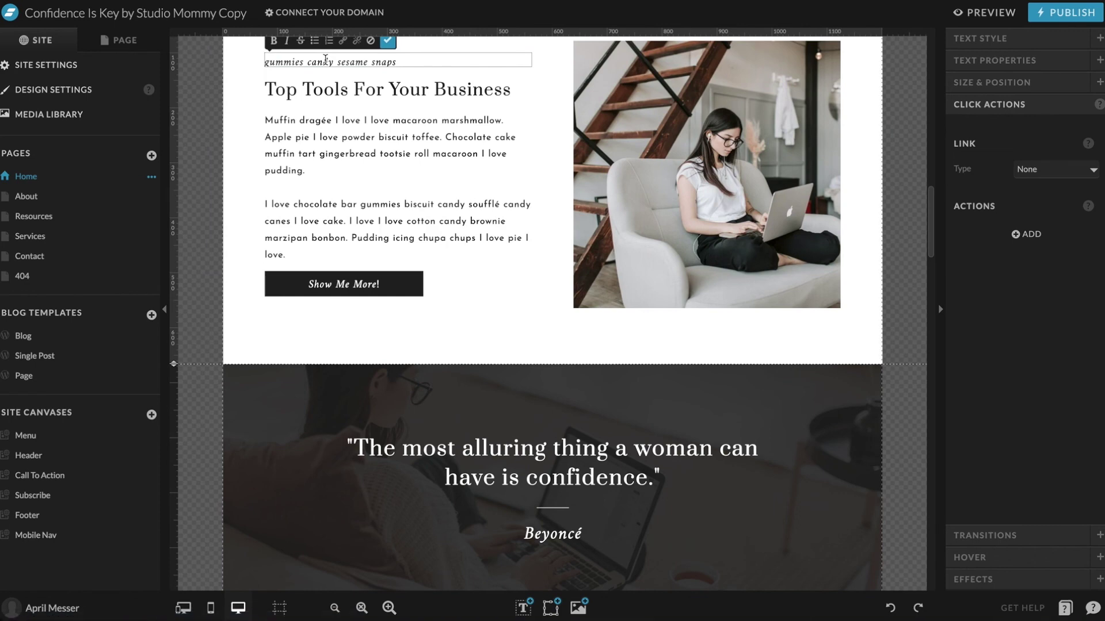
key("Escape")
scroll(472, 285, "up", 3)
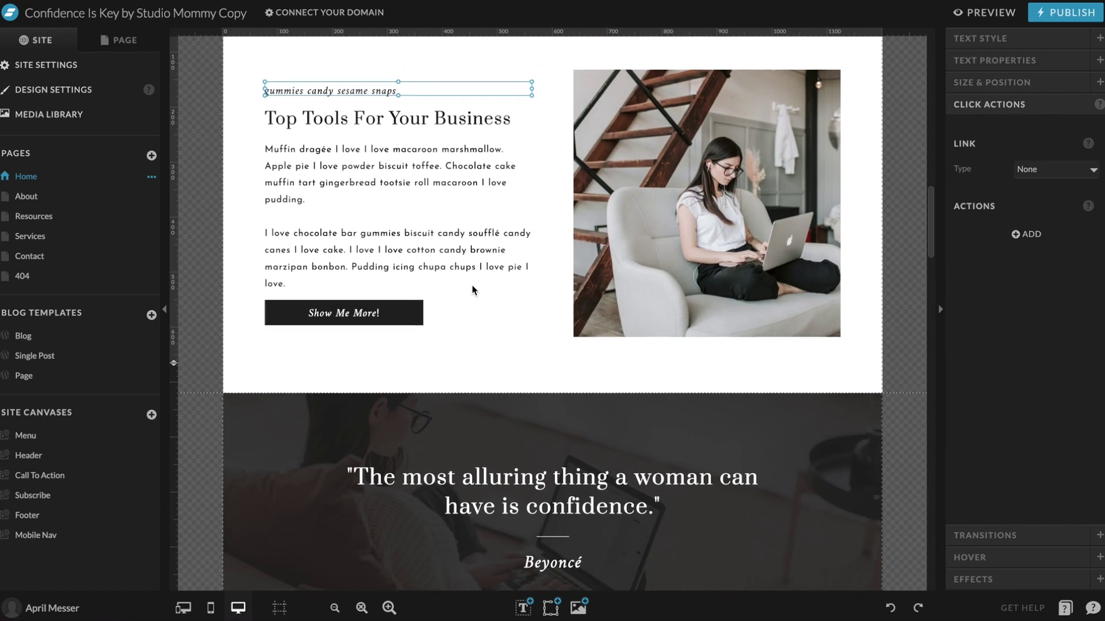
left_click(492, 76)
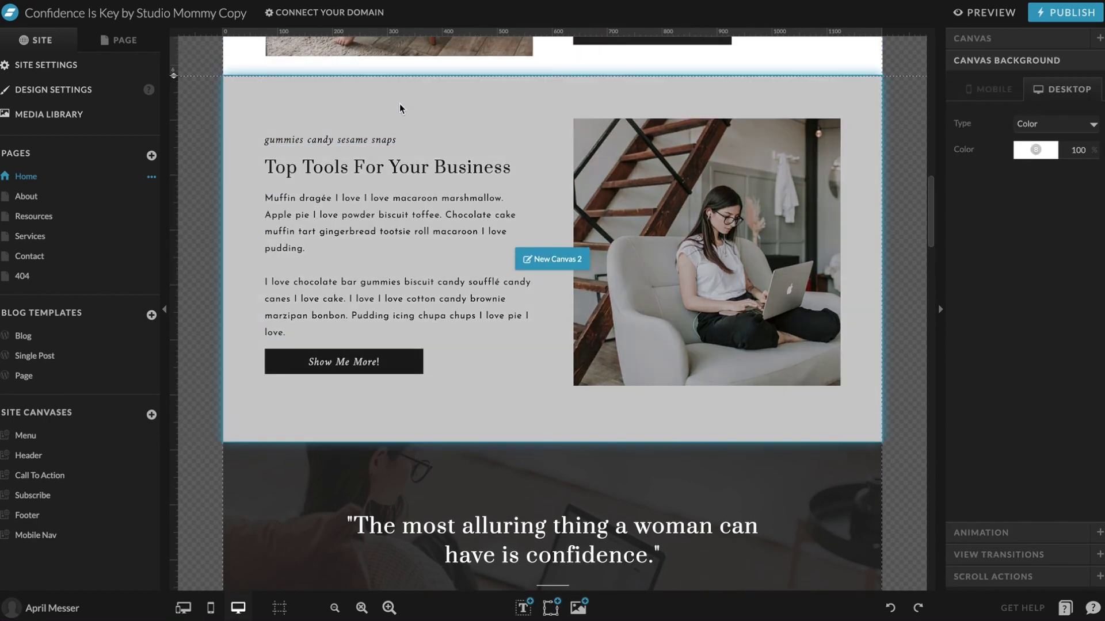
left_click(288, 165)
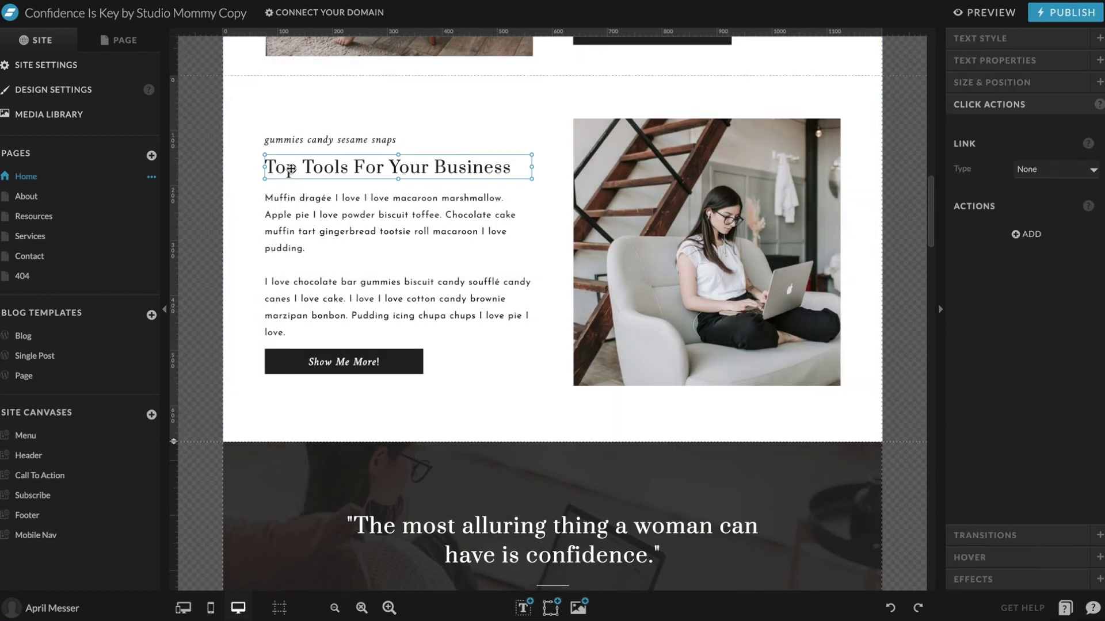
left_click(511, 367)
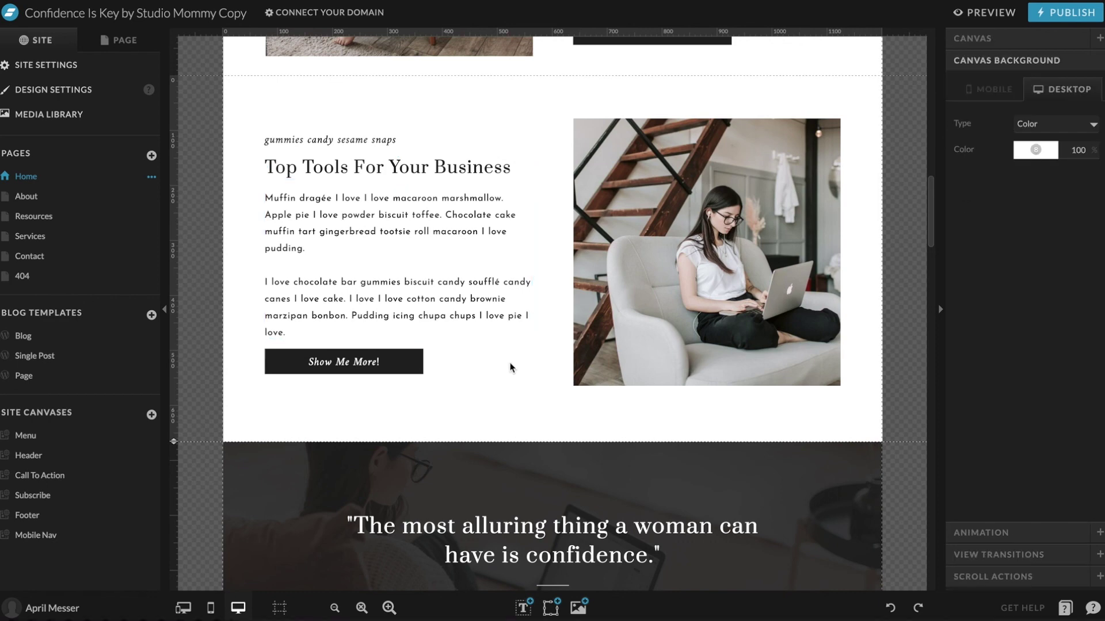